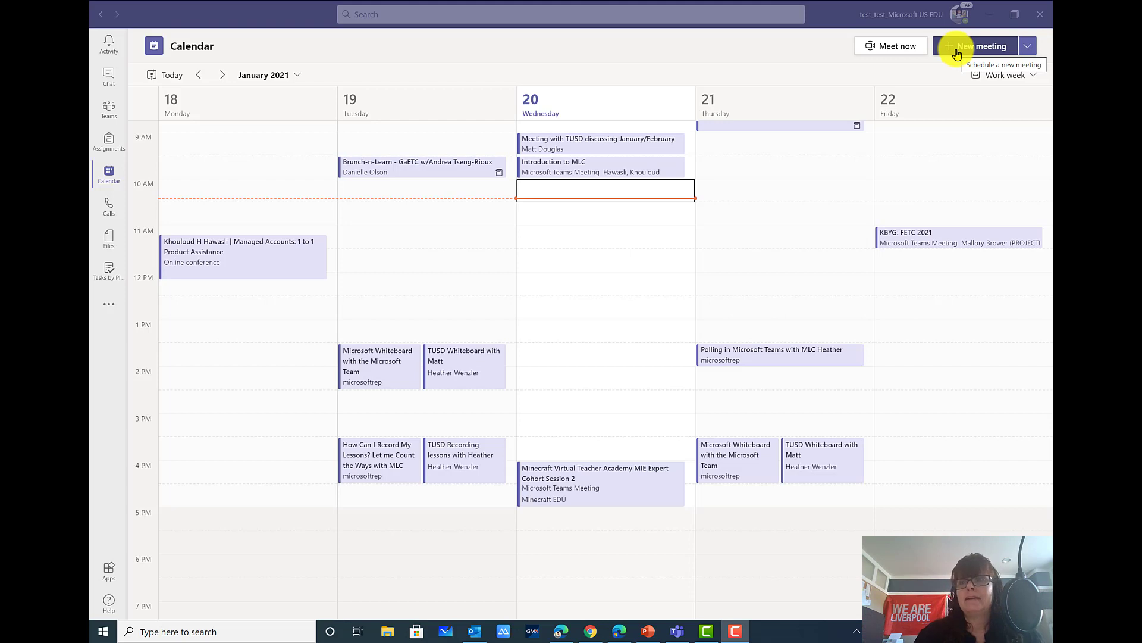
Start a new meeting and title it 'Demo'
{"action": "left_click", "coordinate": [965, 49]}
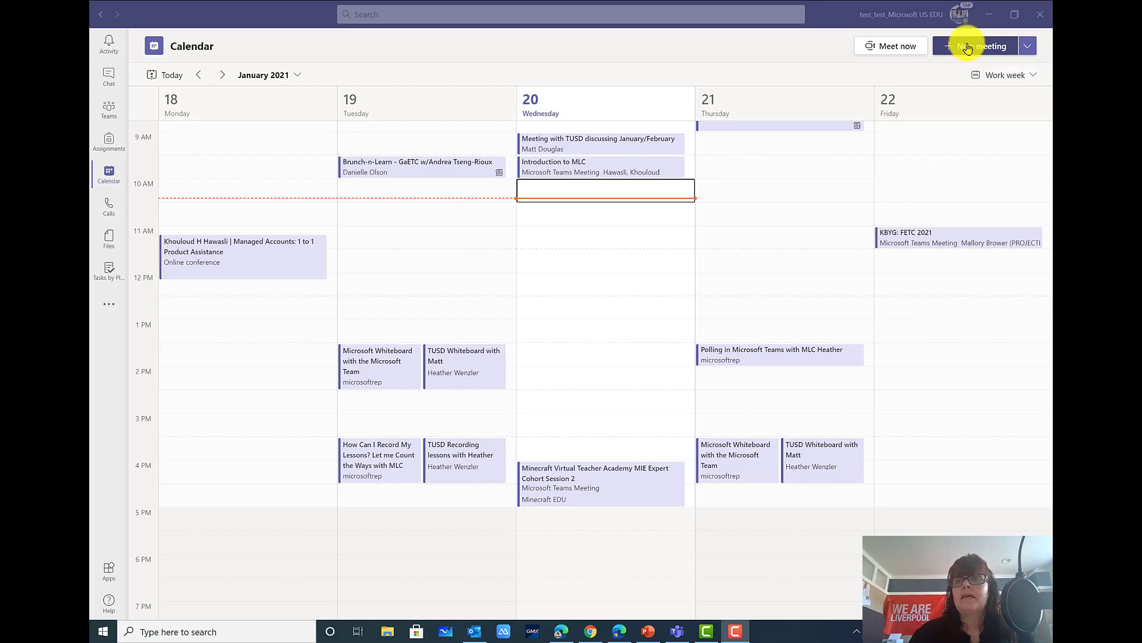
{"action": "left_click", "coordinate": [967, 48]}
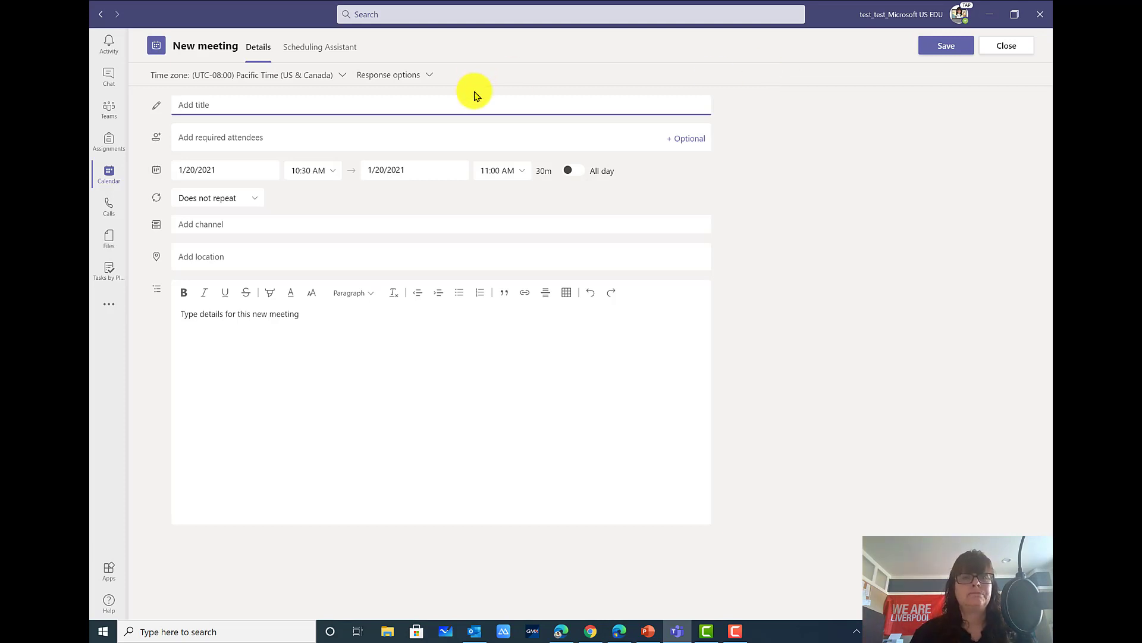
{"action": "type", "text": "Demo"}
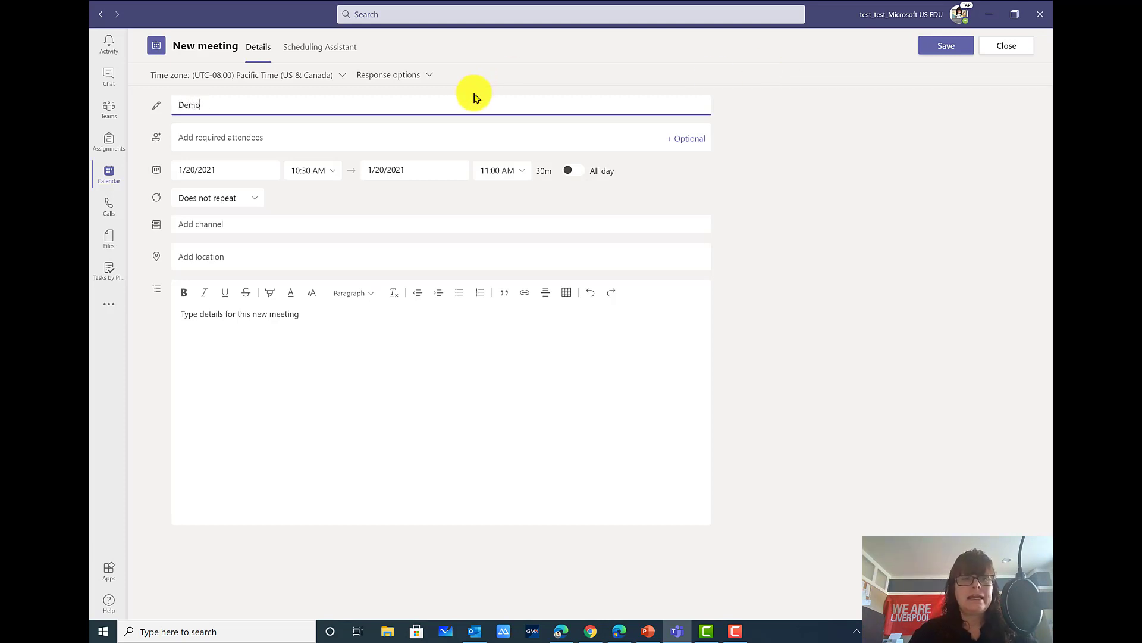
Add the attendee's e-mail address as a required attendee
{"action": "left_click", "coordinate": [345, 142]}
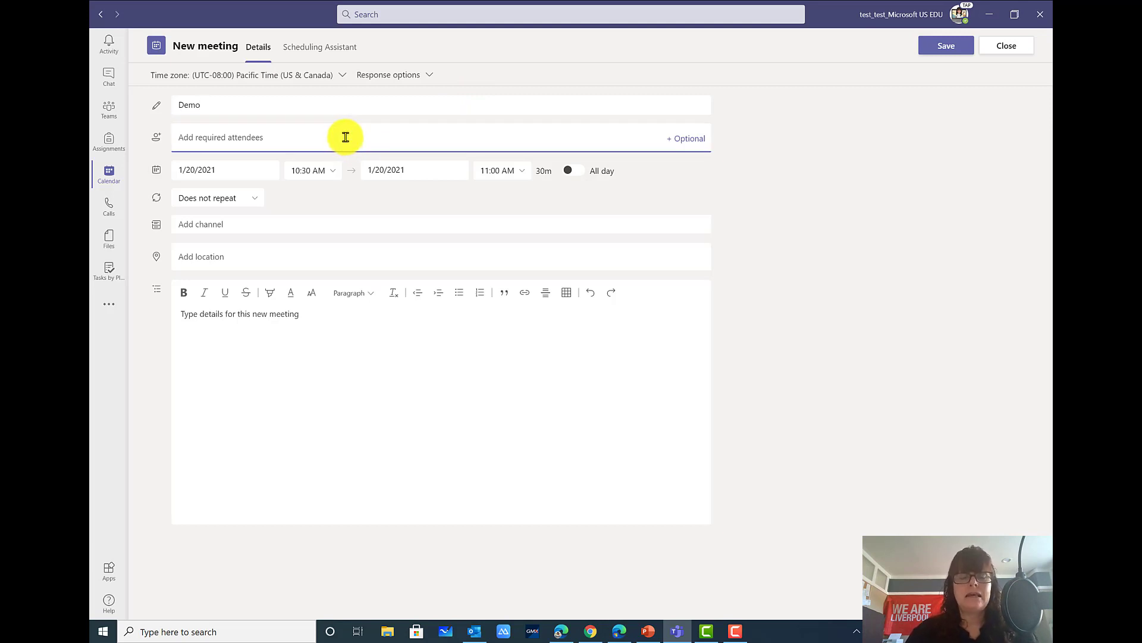
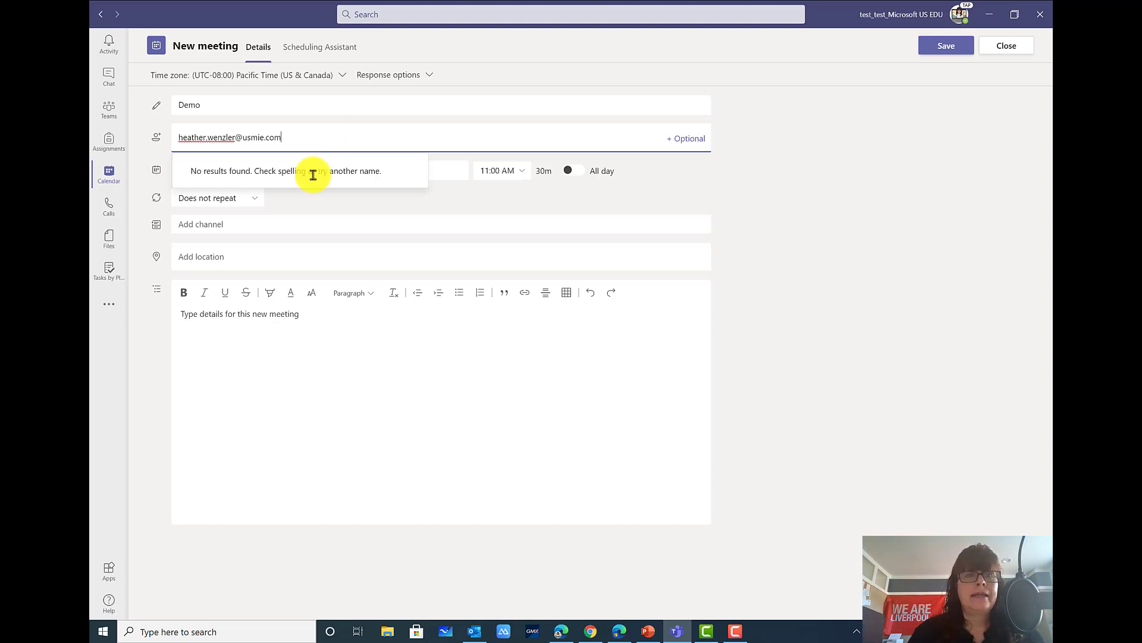
{"action": "left_click", "coordinate": [311, 170]}
{"action": "left_click", "coordinate": [319, 142]}
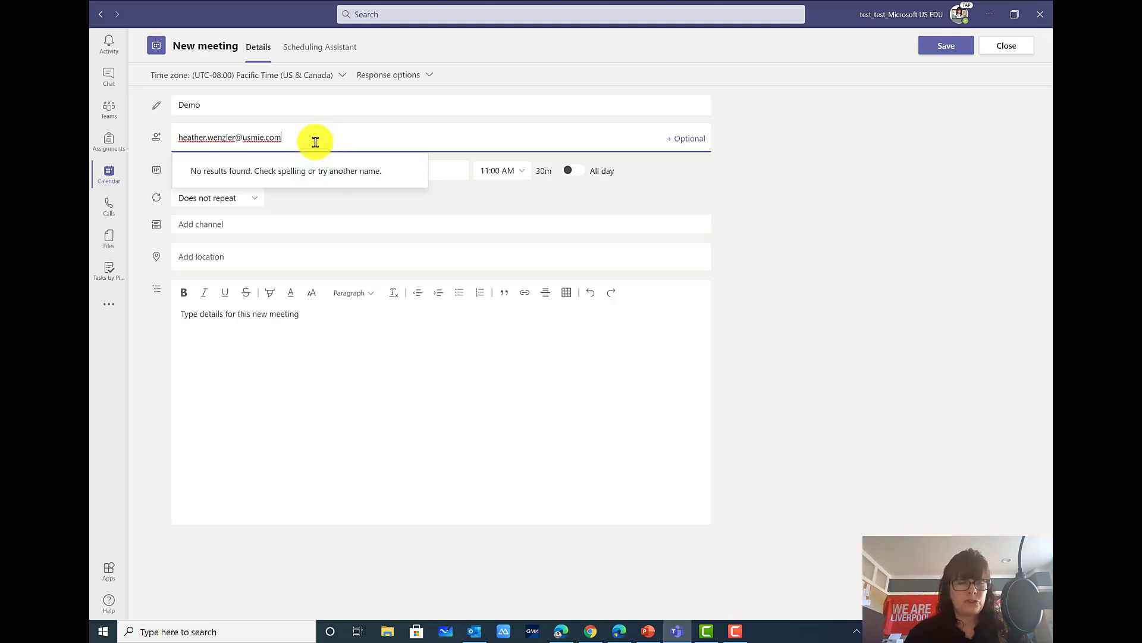
{"action": "key", "text": "Return"}
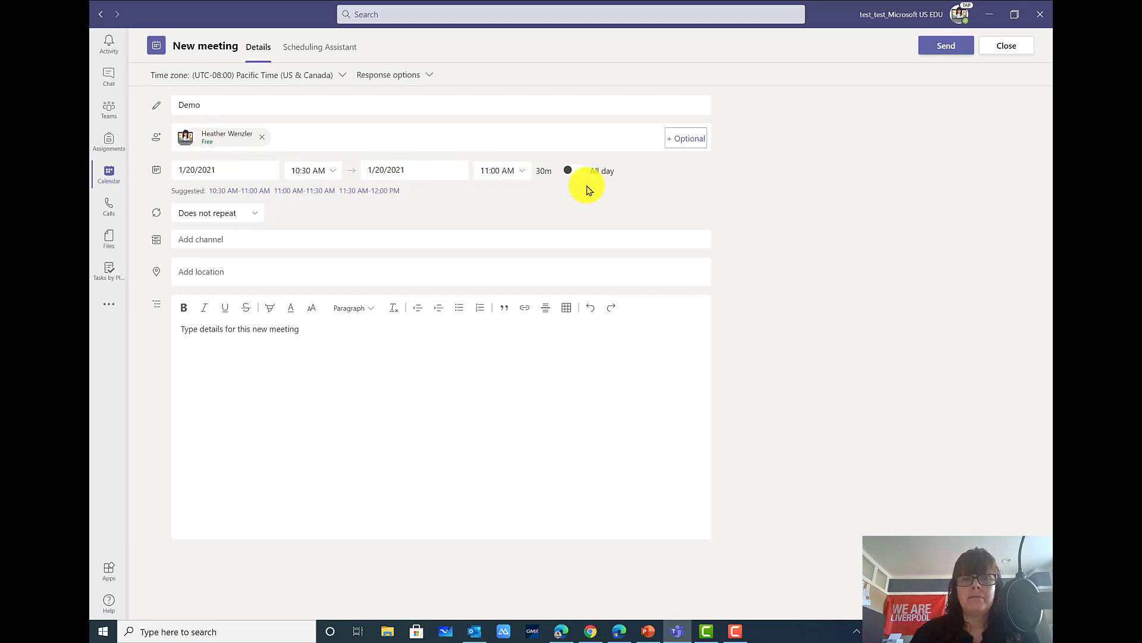
{"action": "left_click", "coordinate": [519, 171]}
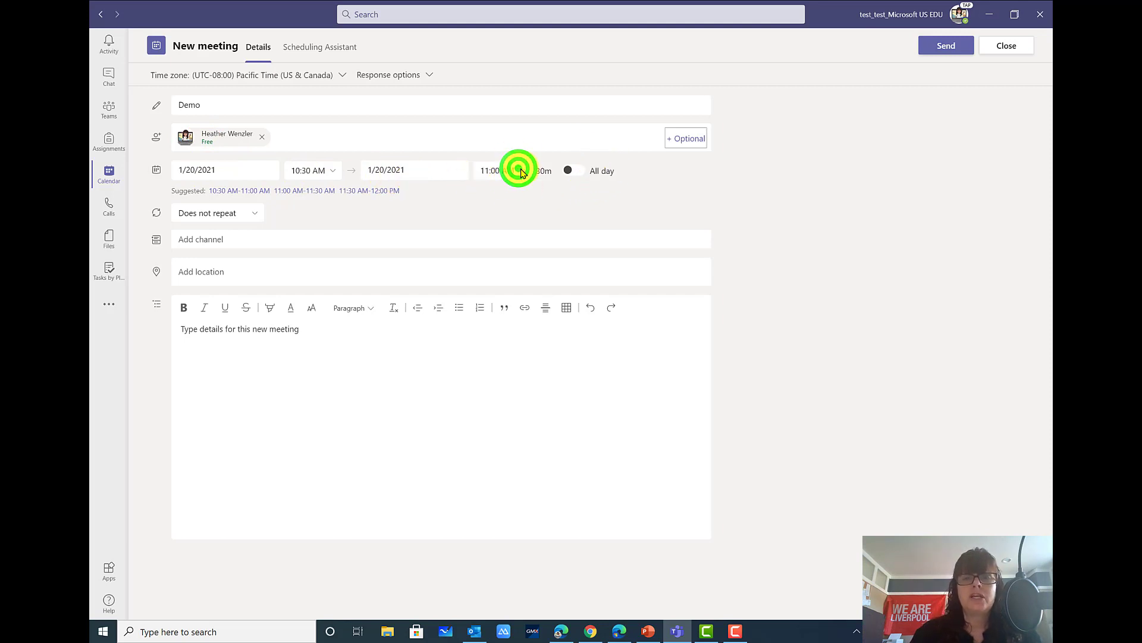
{"action": "left_click", "coordinate": [521, 173]}
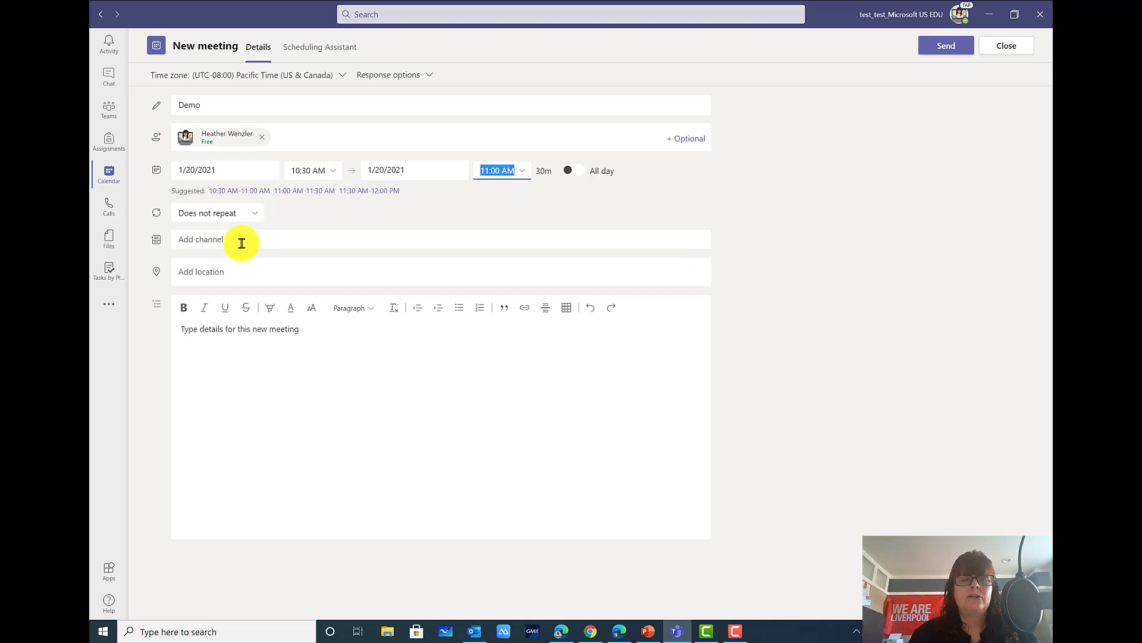
{"action": "left_click", "coordinate": [183, 327]}
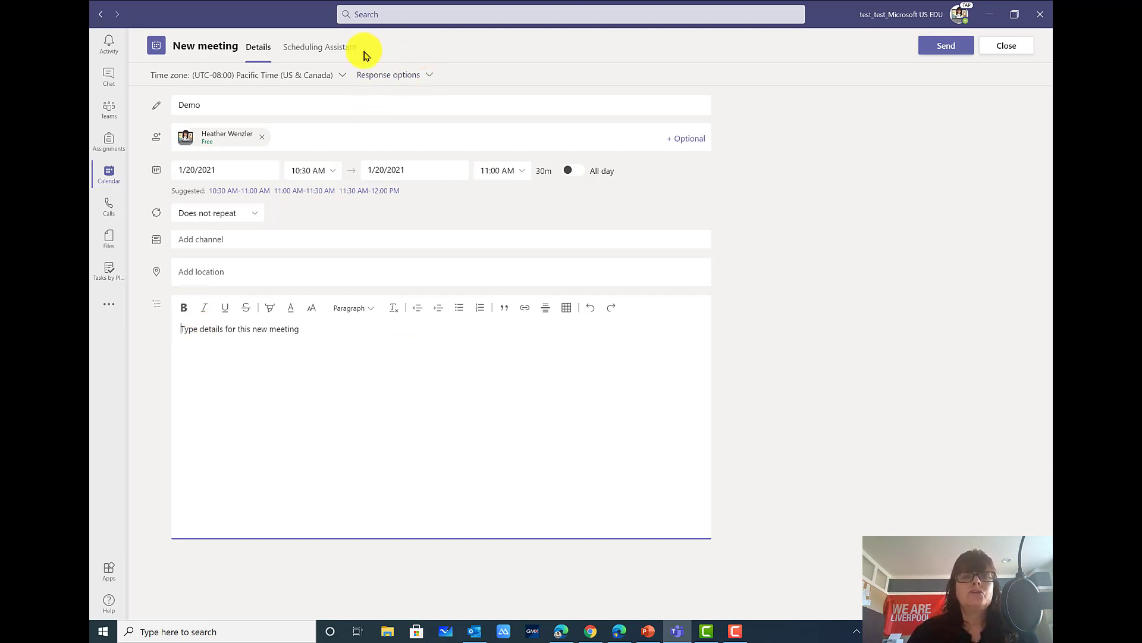
Turn off Allow forwarding, keep Request responses on, and send the Demo invitation
{"action": "left_click", "coordinate": [388, 72]}
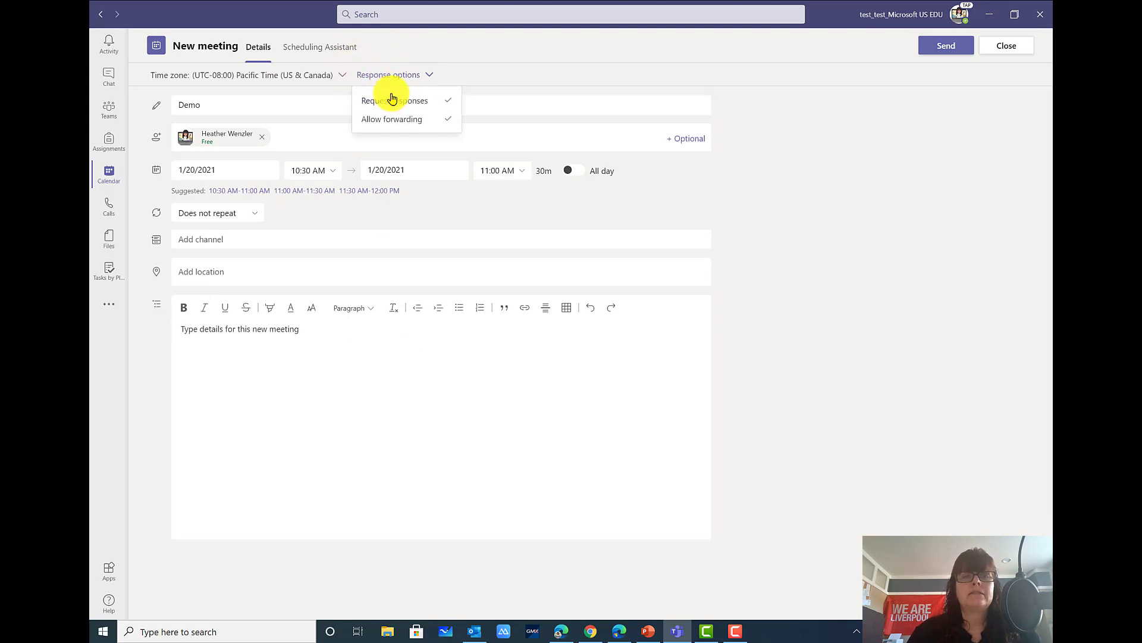
{"action": "left_click", "coordinate": [438, 105]}
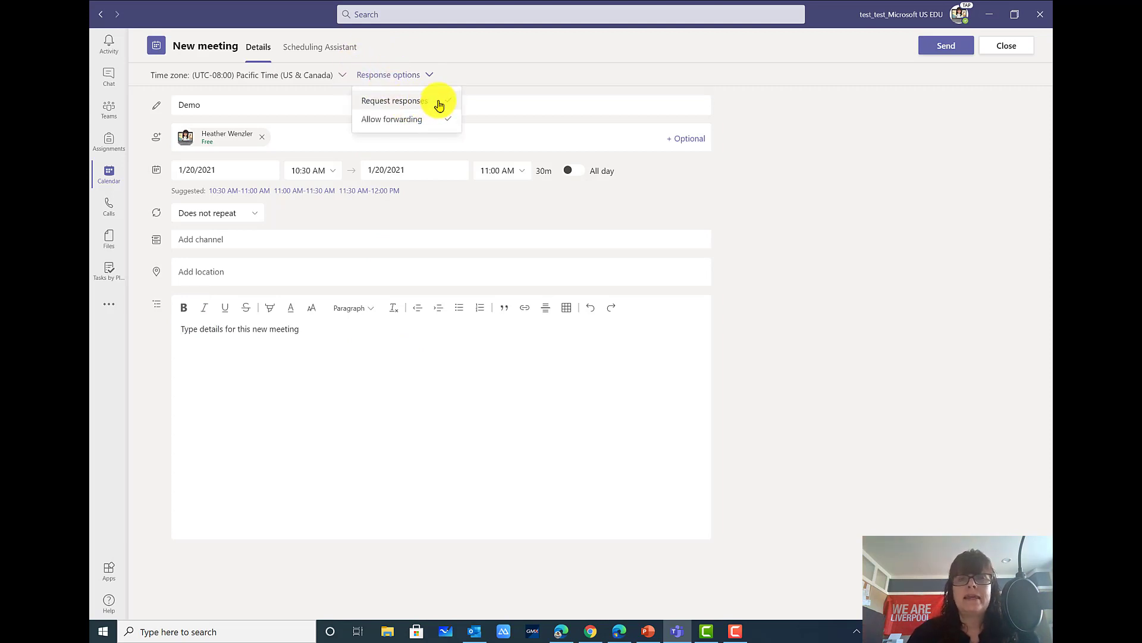
{"action": "left_click", "coordinate": [438, 106]}
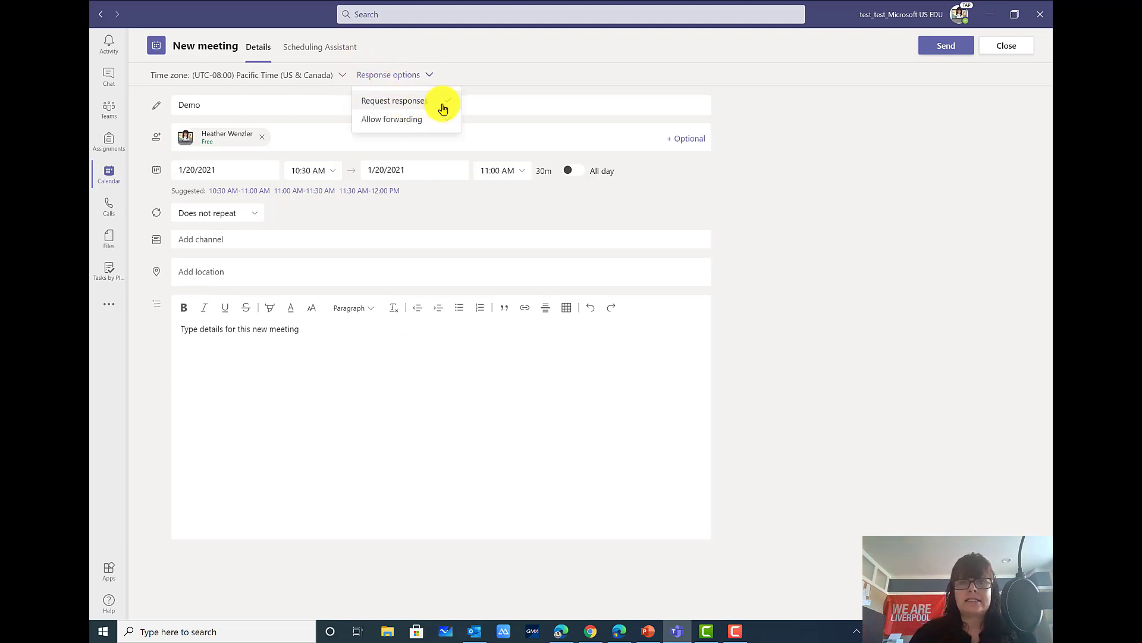
{"action": "left_click", "coordinate": [405, 126]}
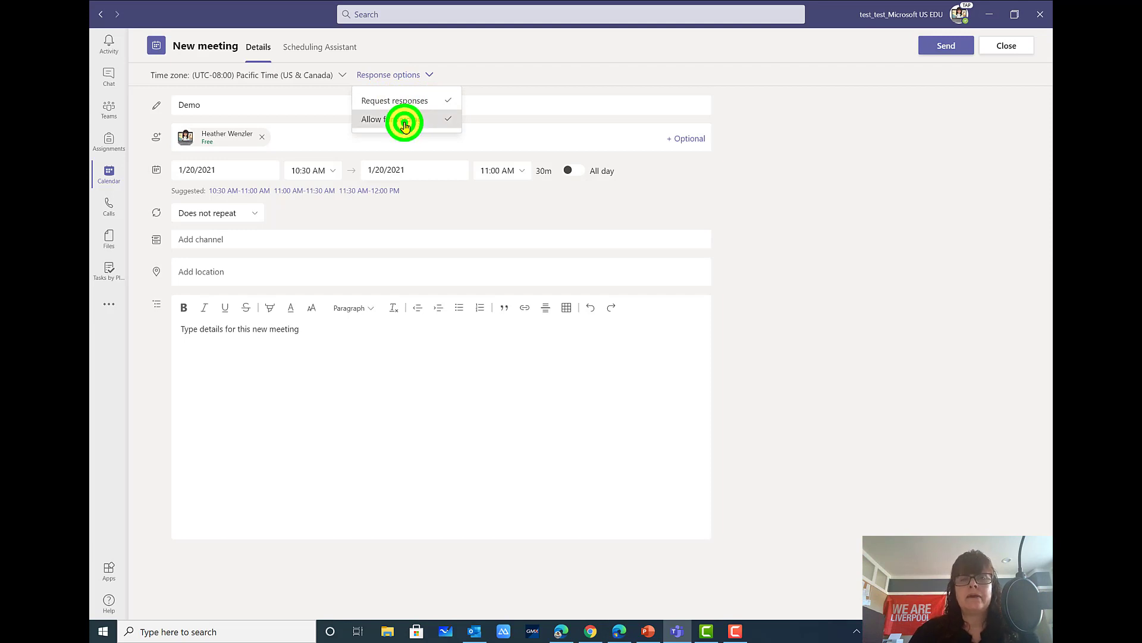
{"action": "left_click", "coordinate": [404, 77]}
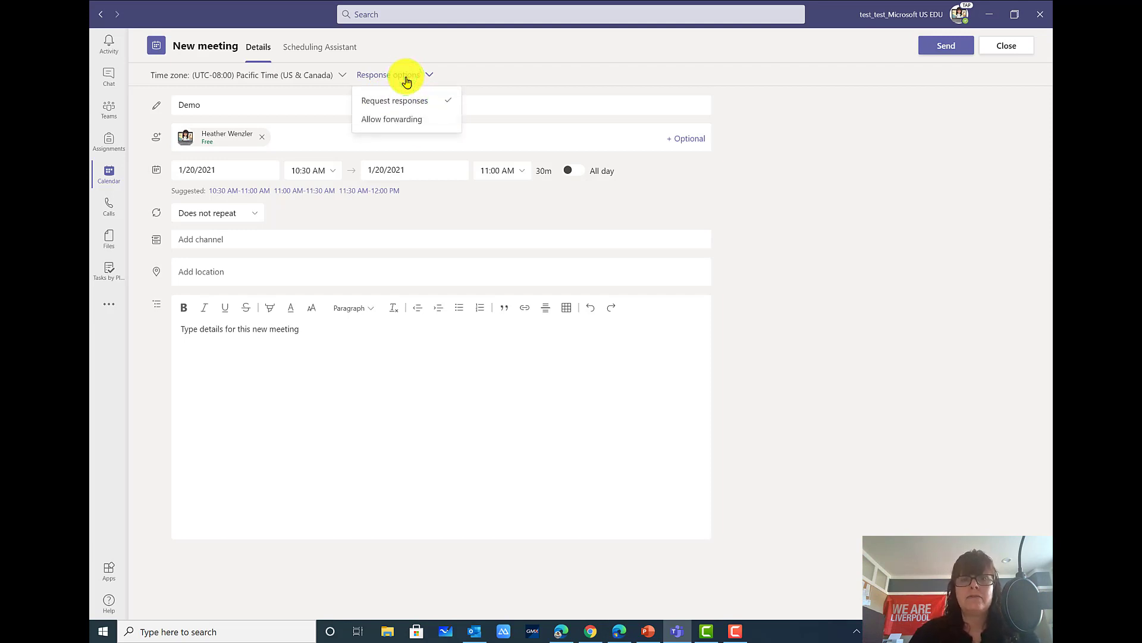
{"action": "left_click", "coordinate": [404, 77]}
{"action": "left_click", "coordinate": [940, 46]}
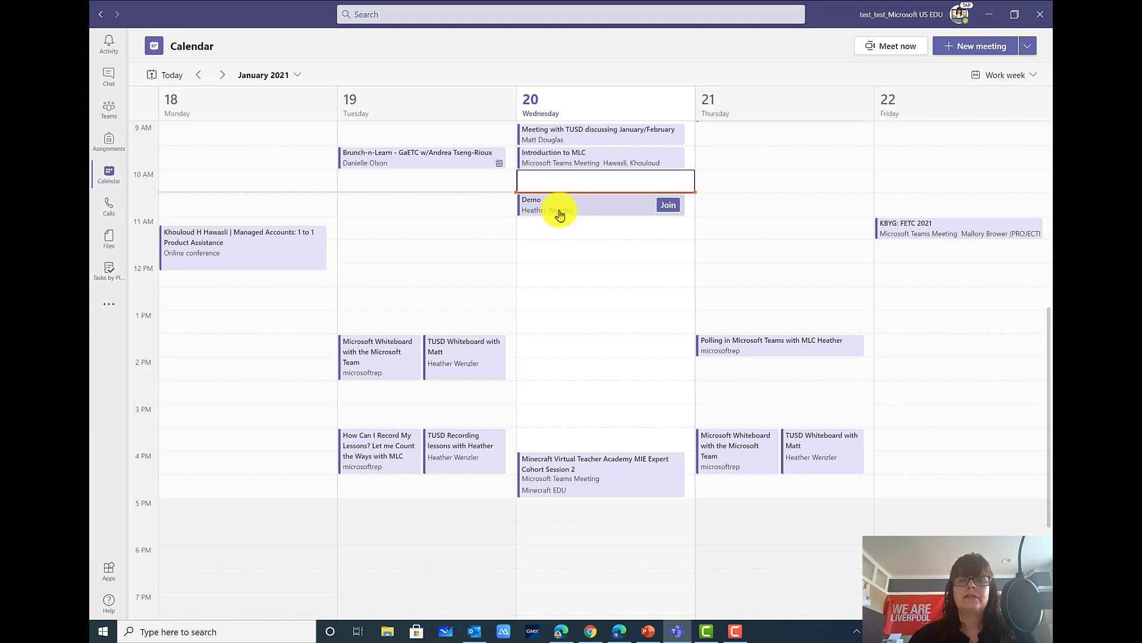
Open the Demo event on January 20 and choose Edit, dismissing the reminder
{"action": "left_click", "coordinate": [560, 209]}
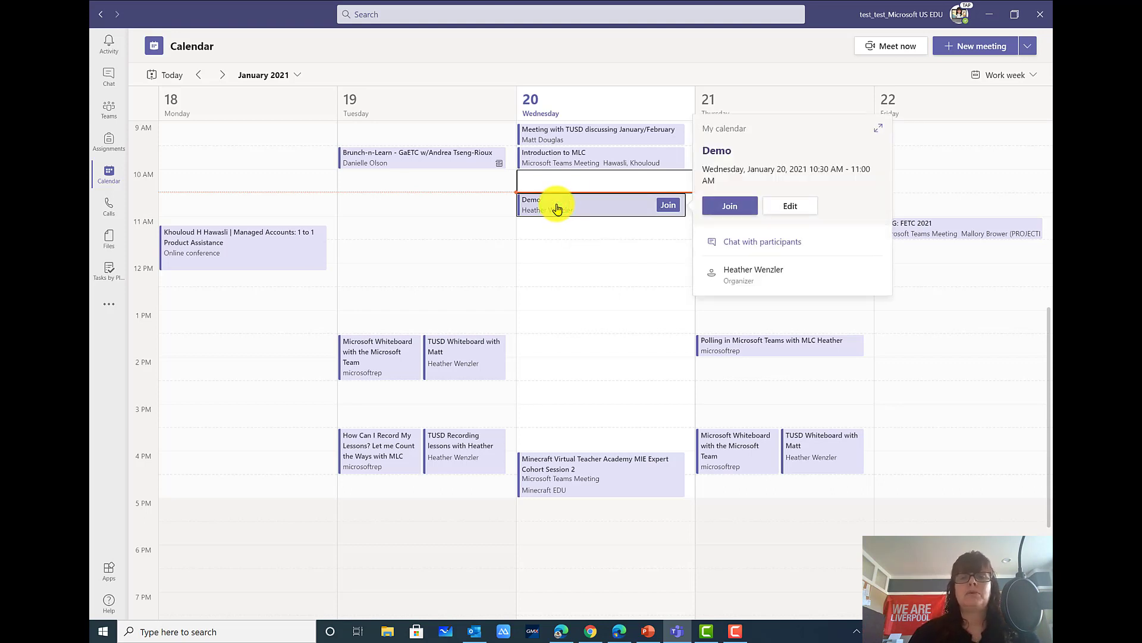
{"action": "left_click", "coordinate": [329, 187]}
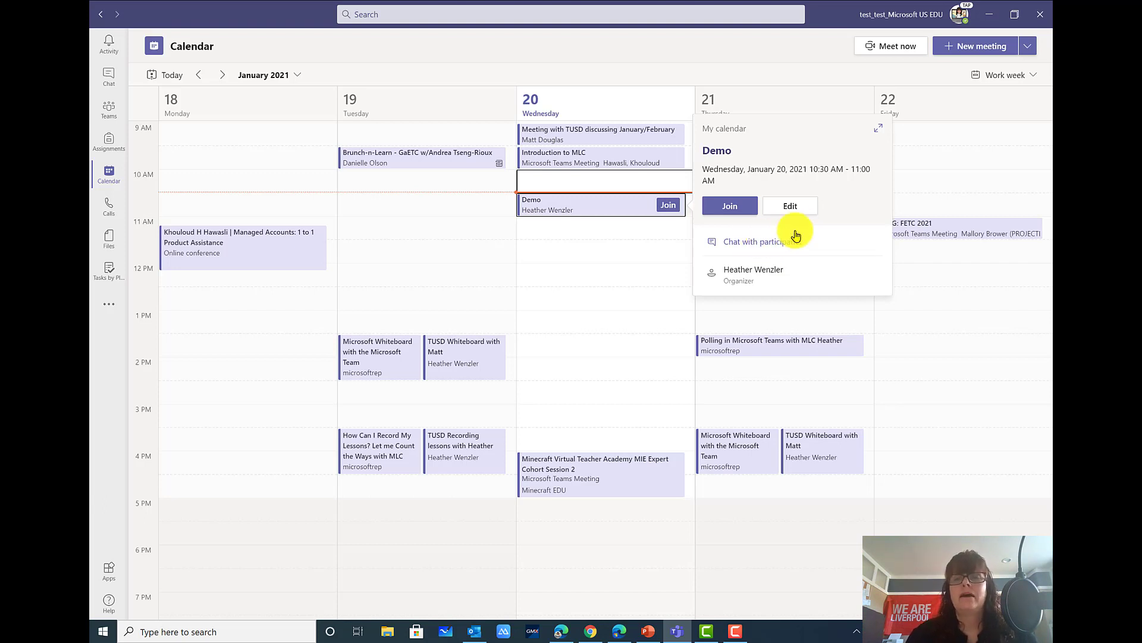
{"action": "left_click", "coordinate": [790, 211]}
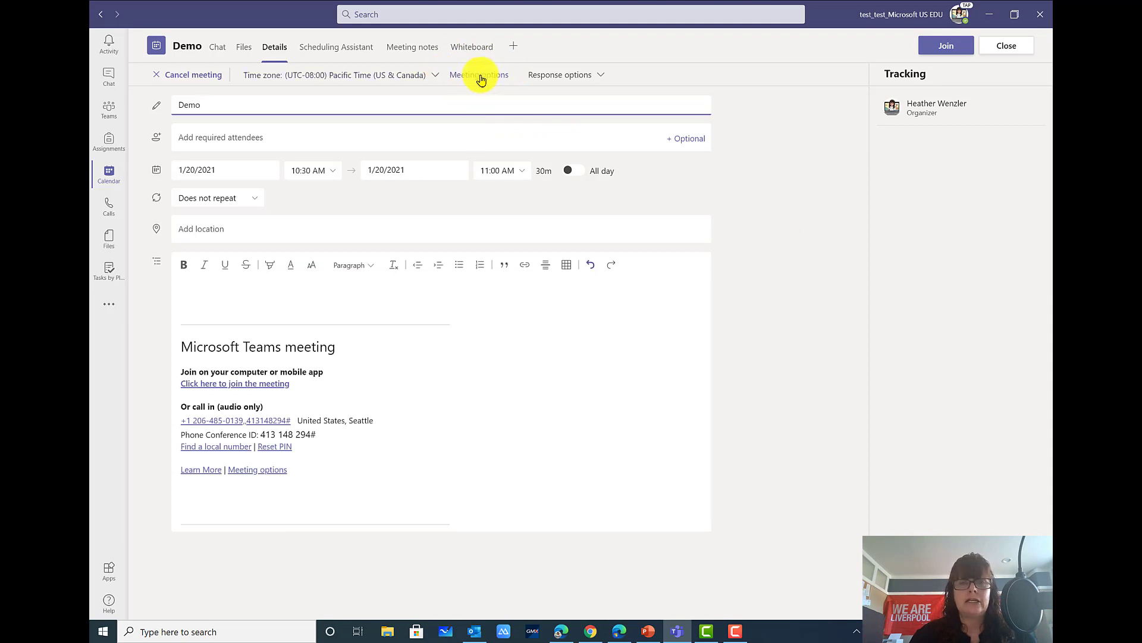
Browse the Demo meeting's Chat, Files, Details, Meeting notes and Whiteboard tabs
{"action": "left_click", "coordinate": [217, 51]}
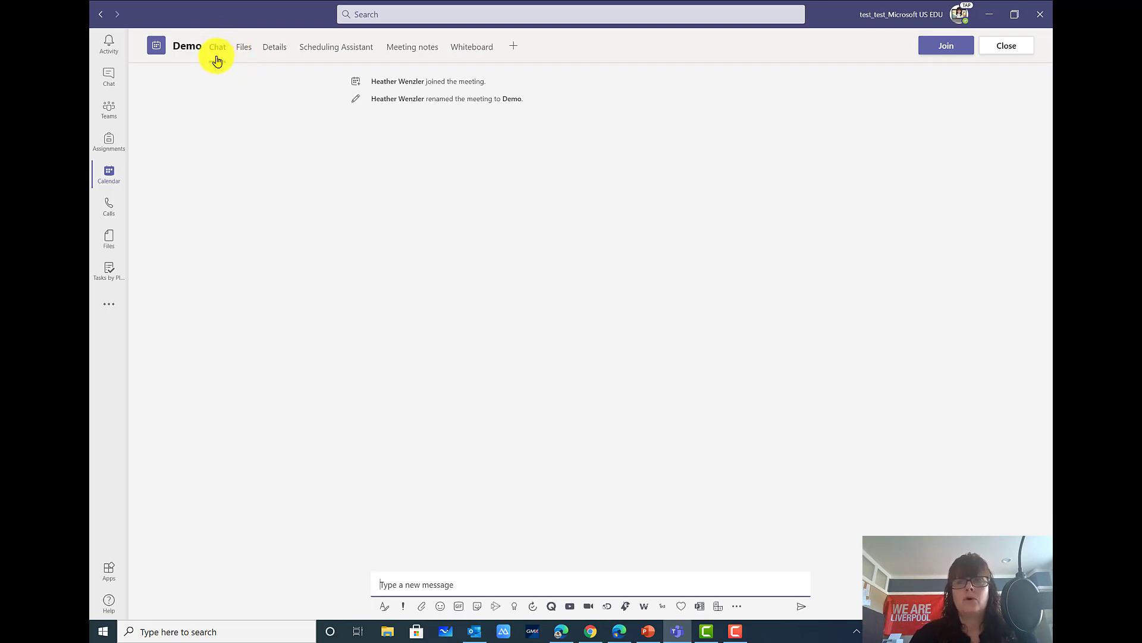
{"action": "left_click", "coordinate": [241, 50]}
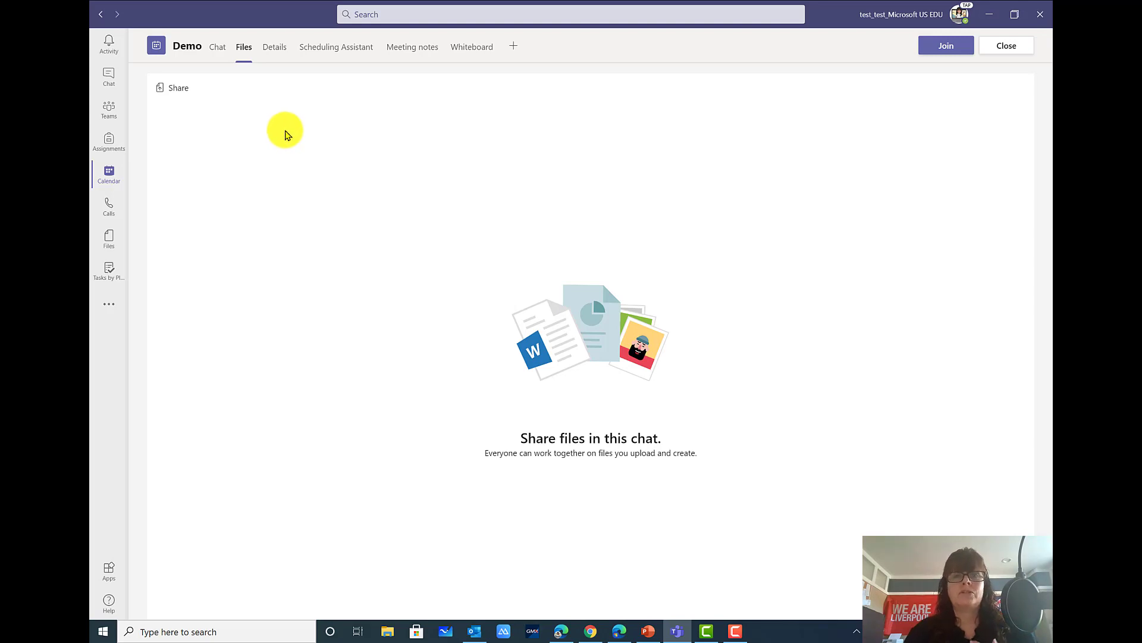
{"action": "left_click", "coordinate": [274, 57]}
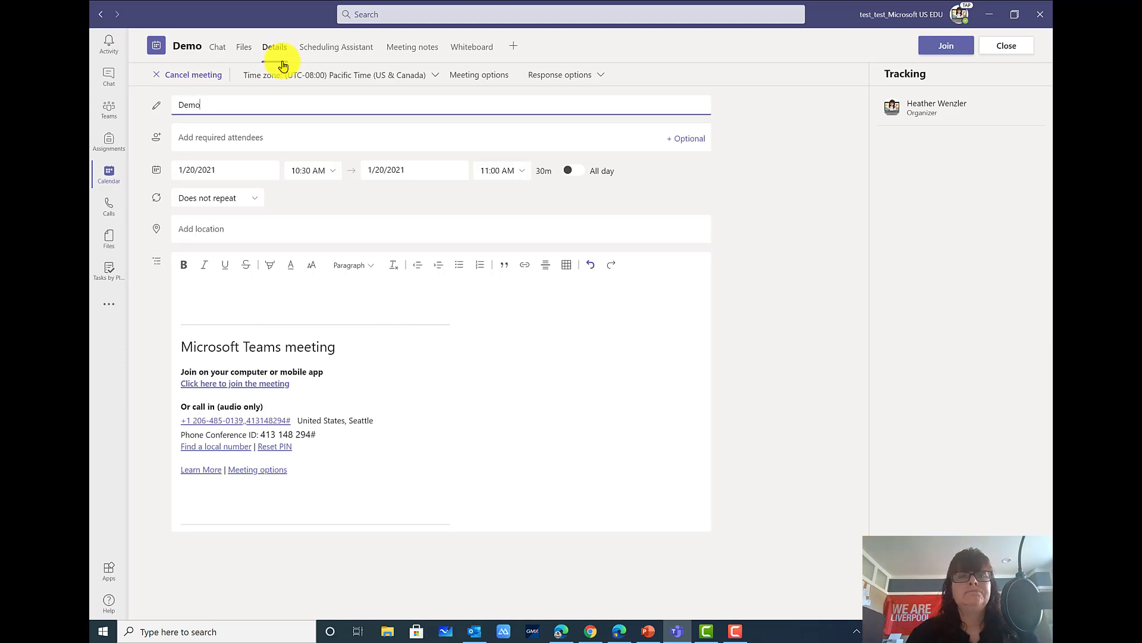
{"action": "left_click", "coordinate": [415, 54]}
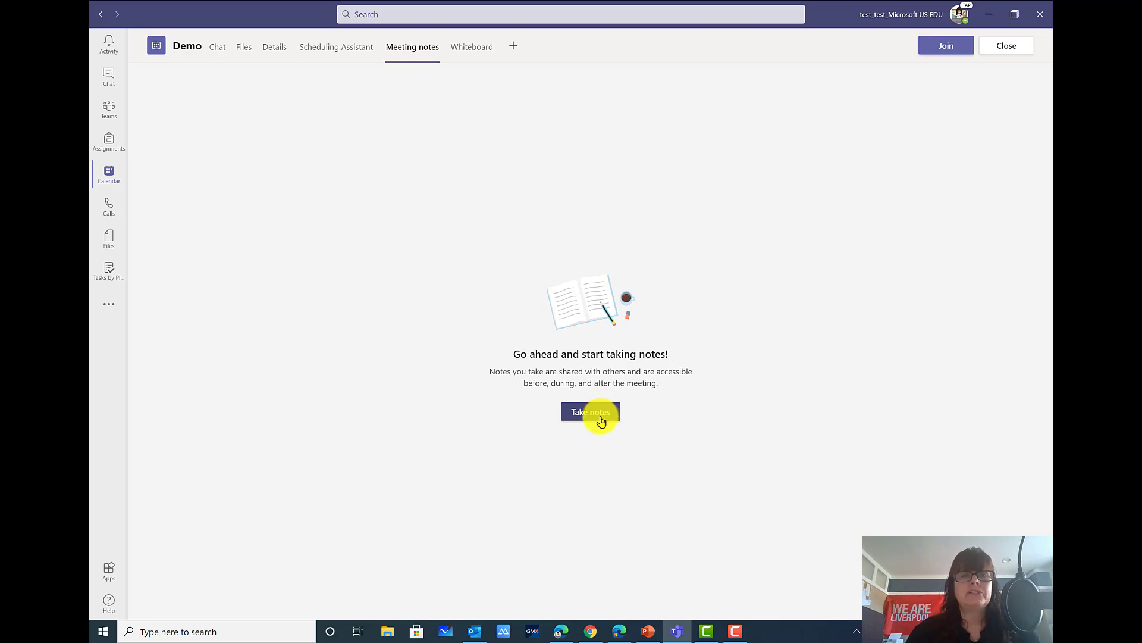
{"action": "left_click", "coordinate": [463, 53]}
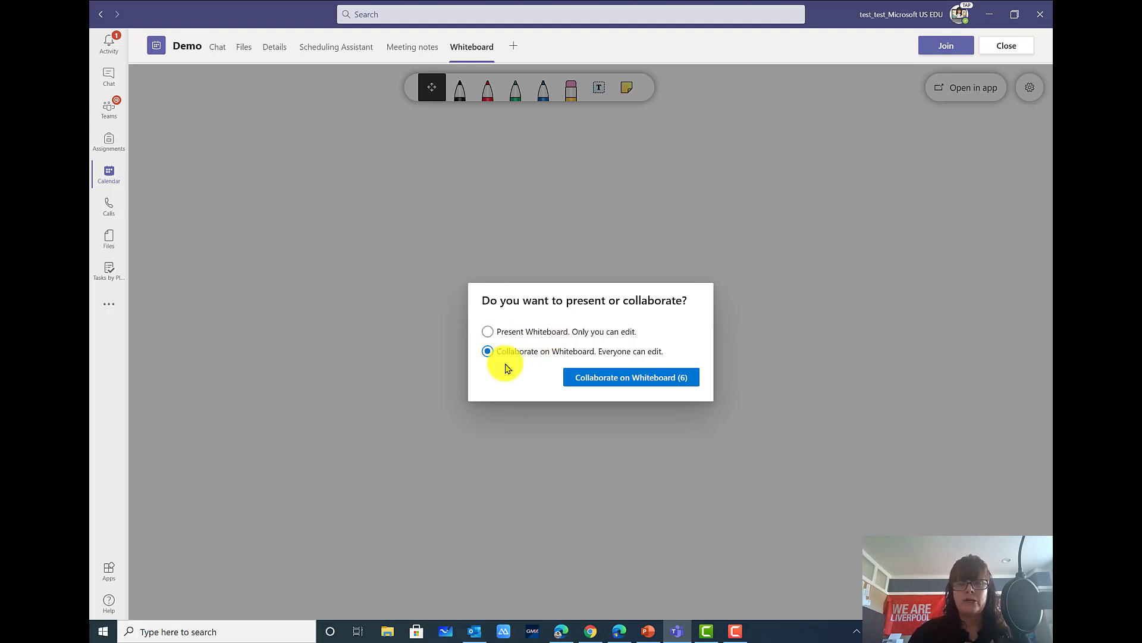
Try adding Polly as a meeting tab, close its sign-in prompt, and return to Details
{"action": "left_click", "coordinate": [515, 52]}
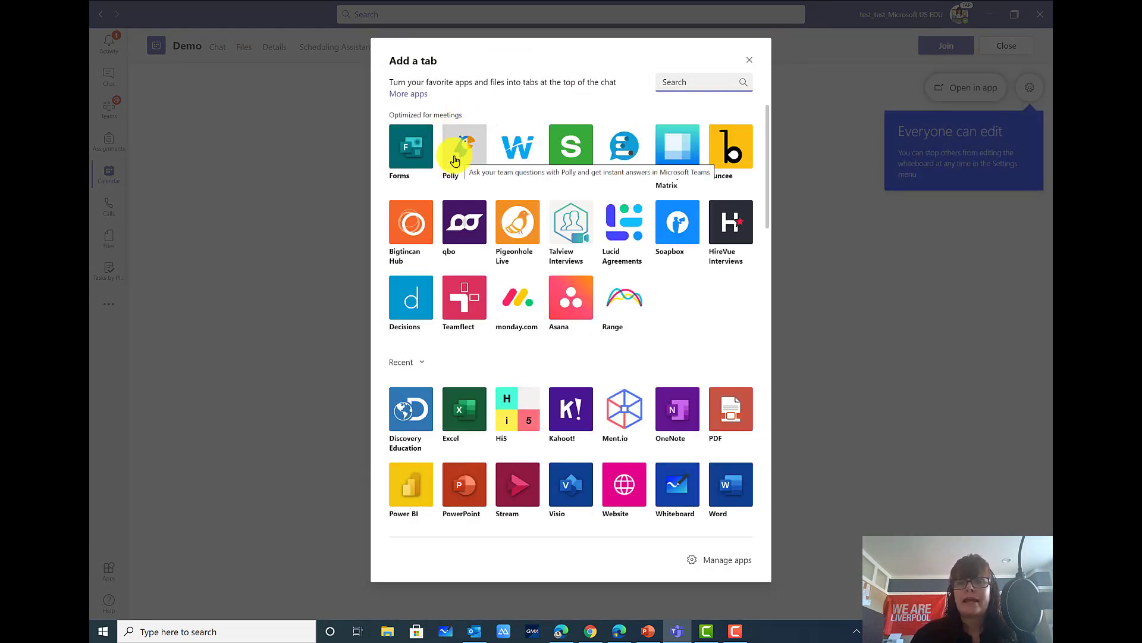
{"action": "left_click", "coordinate": [467, 161]}
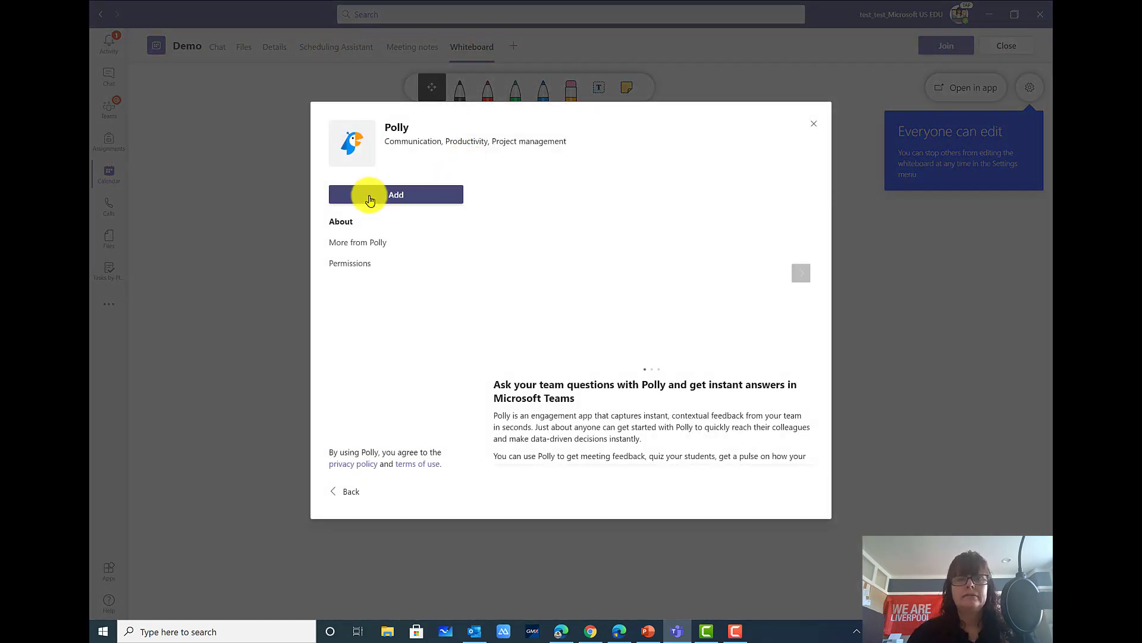
{"action": "left_click", "coordinate": [367, 196]}
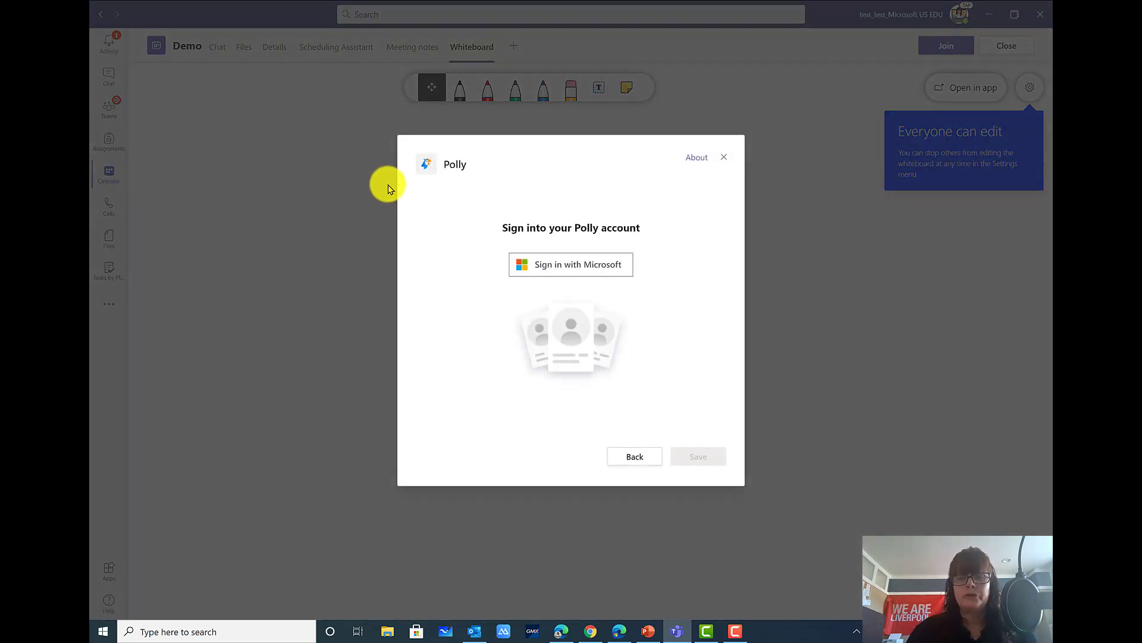
{"action": "left_click", "coordinate": [723, 157]}
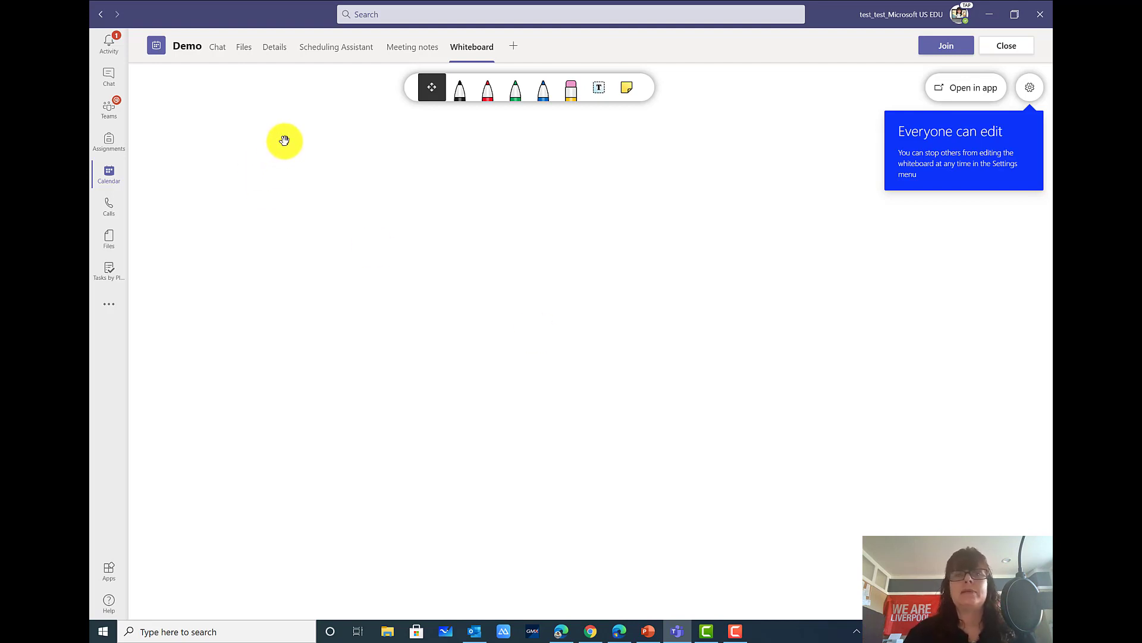
{"action": "left_click", "coordinate": [271, 57]}
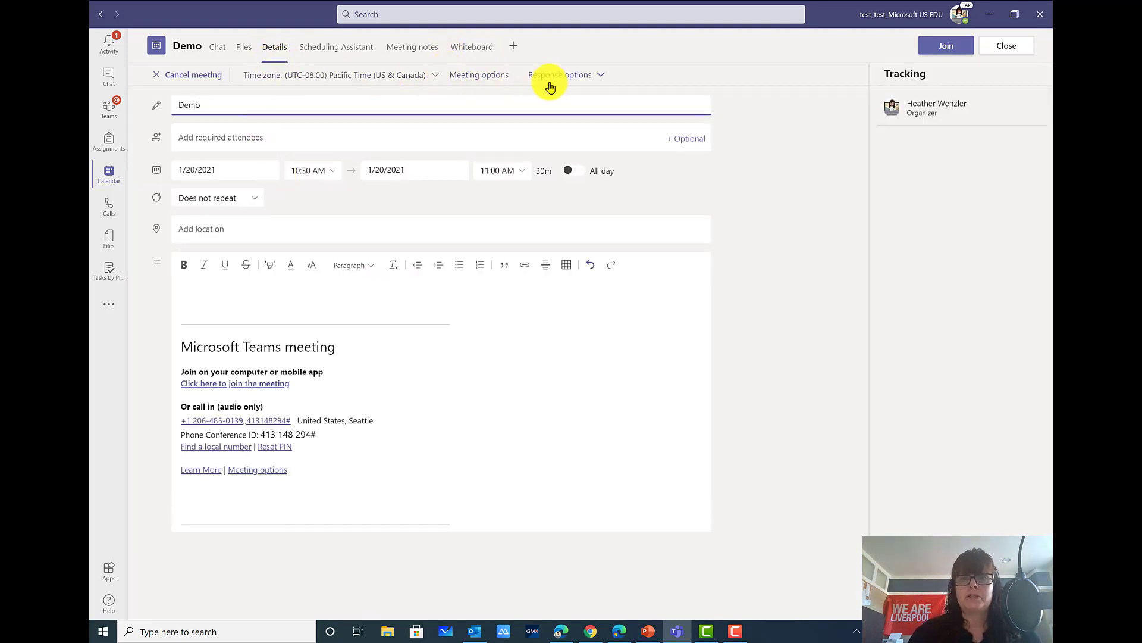
Open the Demo meeting's Meeting options web page from the Details toolbar
{"action": "left_click", "coordinate": [491, 81]}
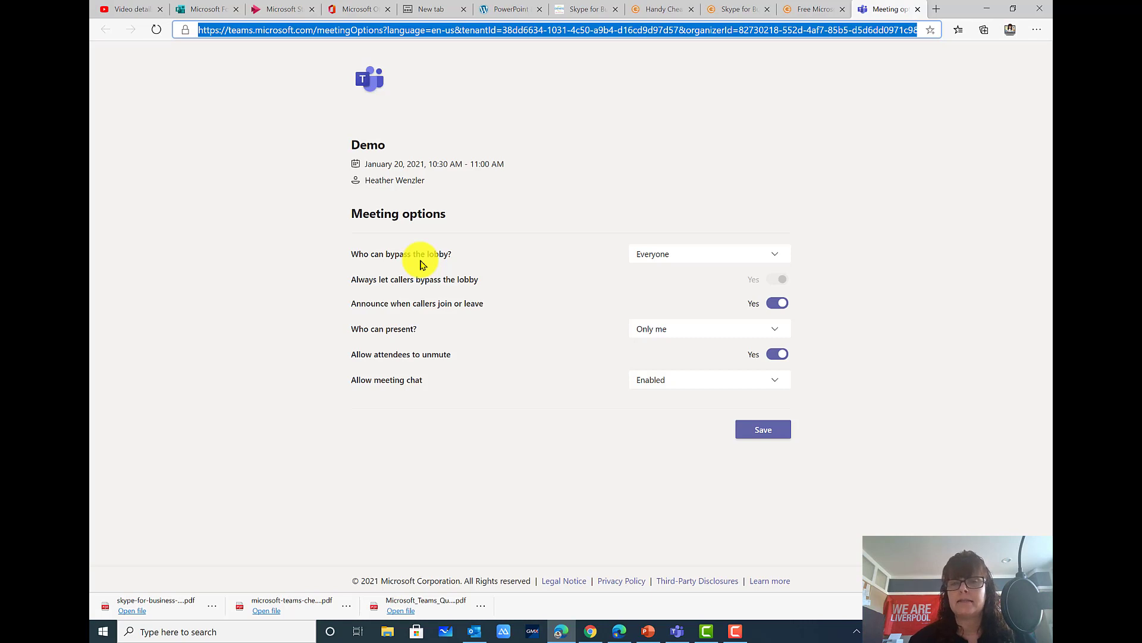
Set lobby bypass to Only me and turn off caller join/leave announcements
{"action": "left_click", "coordinate": [650, 260]}
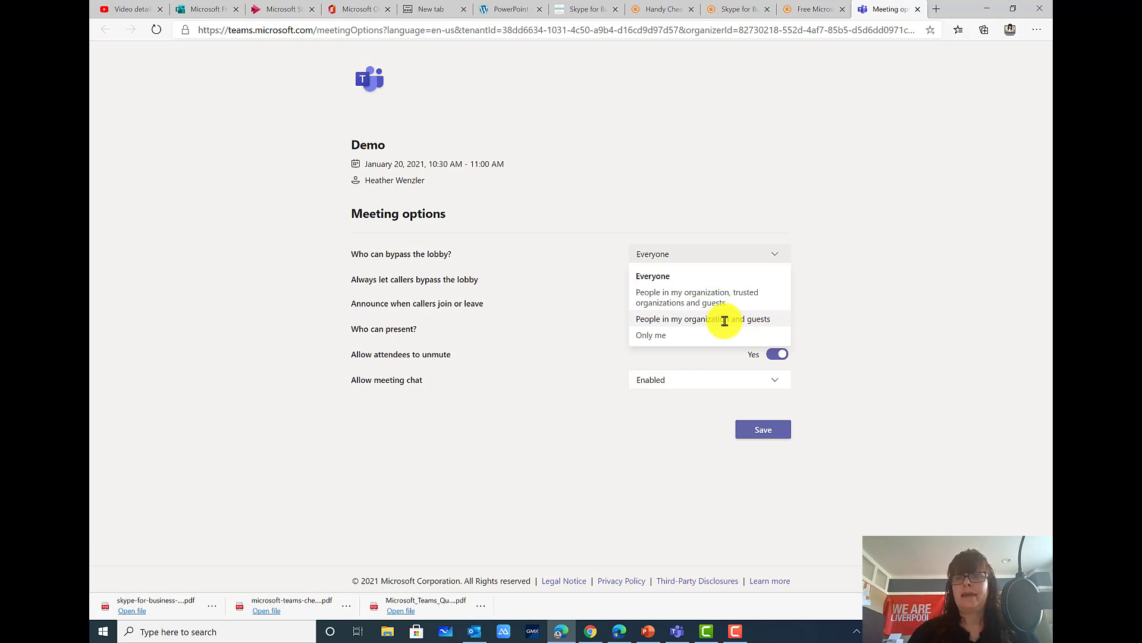
{"action": "left_click", "coordinate": [670, 333]}
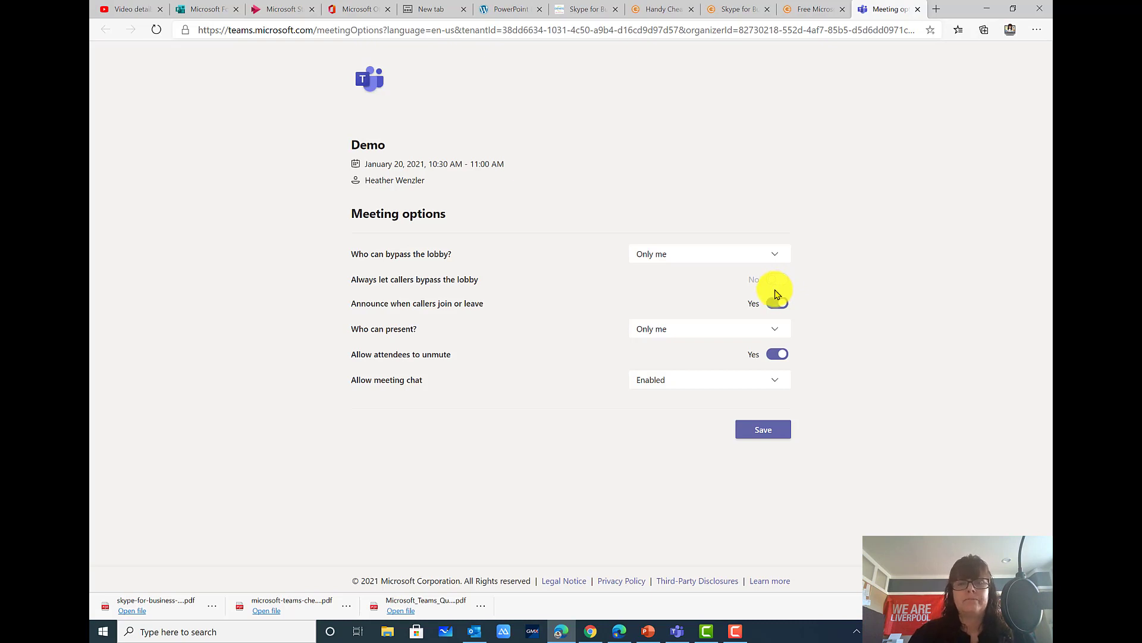
{"action": "left_click", "coordinate": [772, 307]}
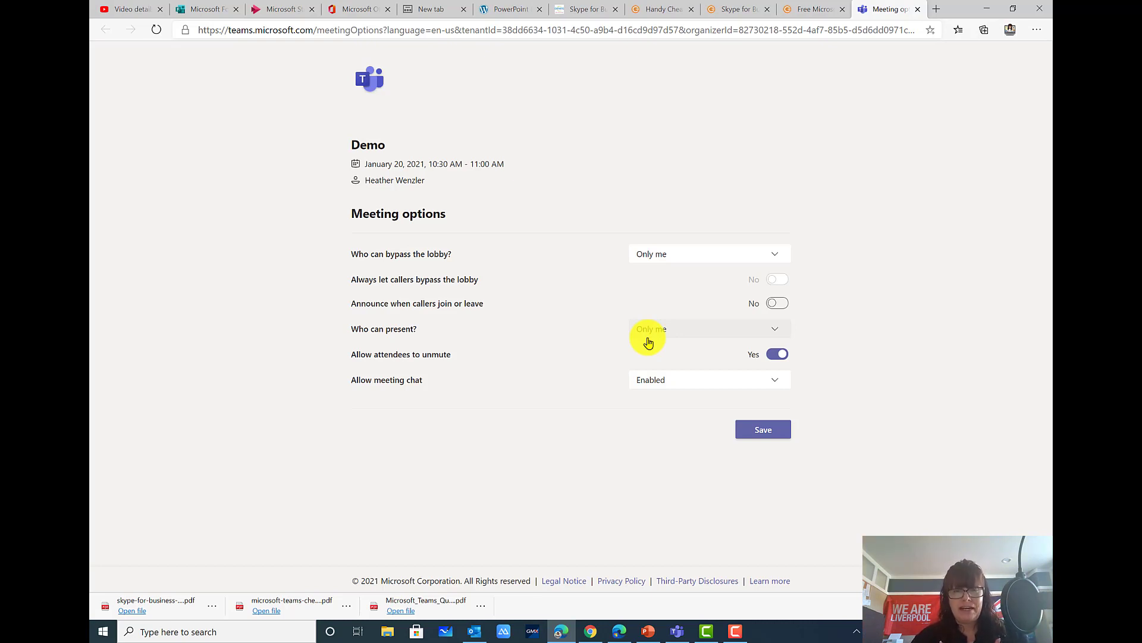
Set 'Who can present?' to Specific people and switch off Allow attendees to unmute
{"action": "left_click", "coordinate": [646, 334]}
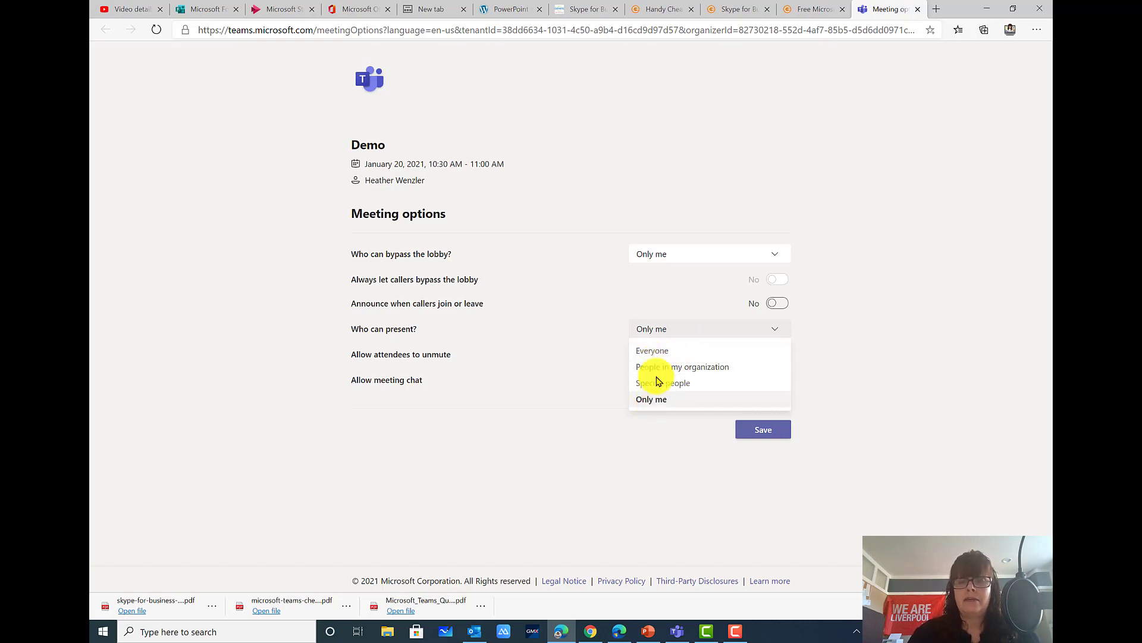
{"action": "left_click", "coordinate": [655, 348]}
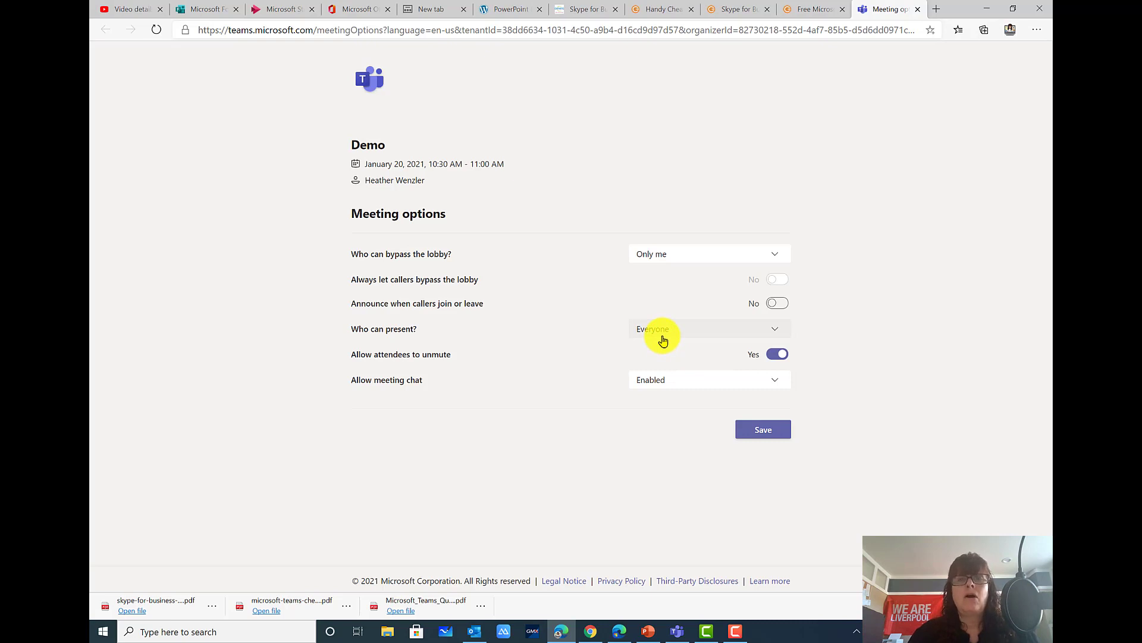
{"action": "left_click", "coordinate": [661, 338]}
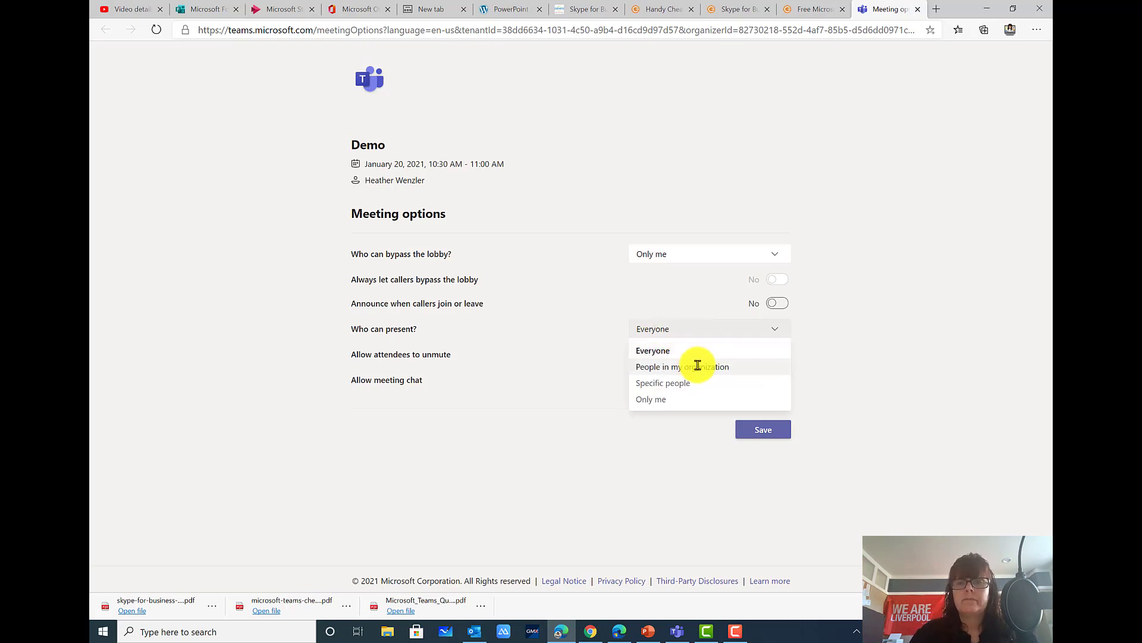
{"action": "left_click", "coordinate": [694, 367]}
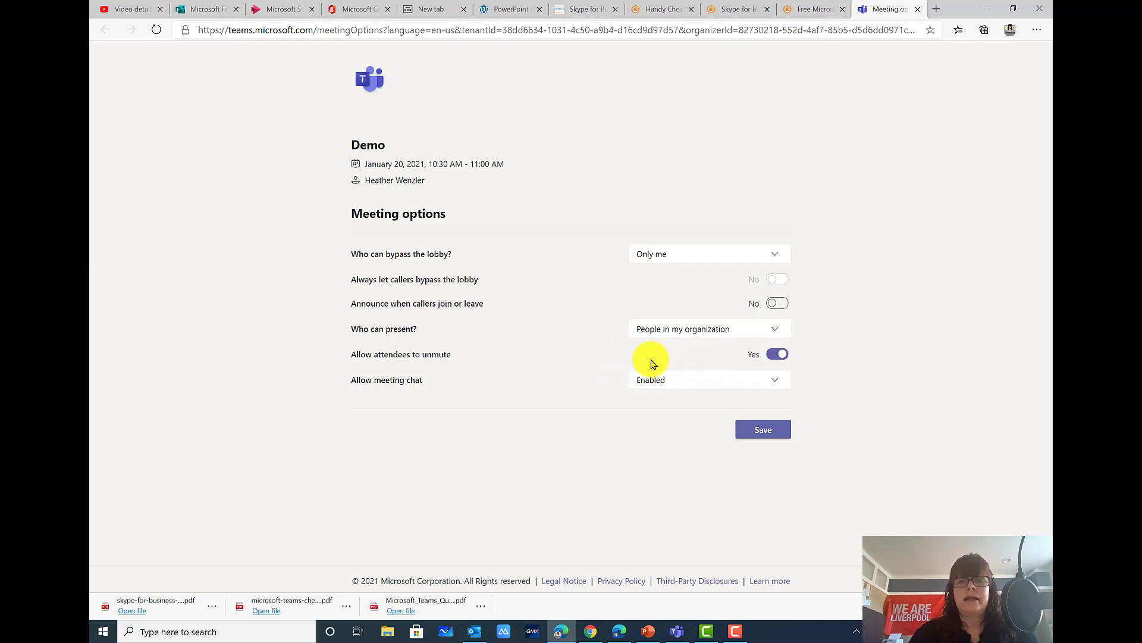
{"action": "left_click", "coordinate": [671, 337]}
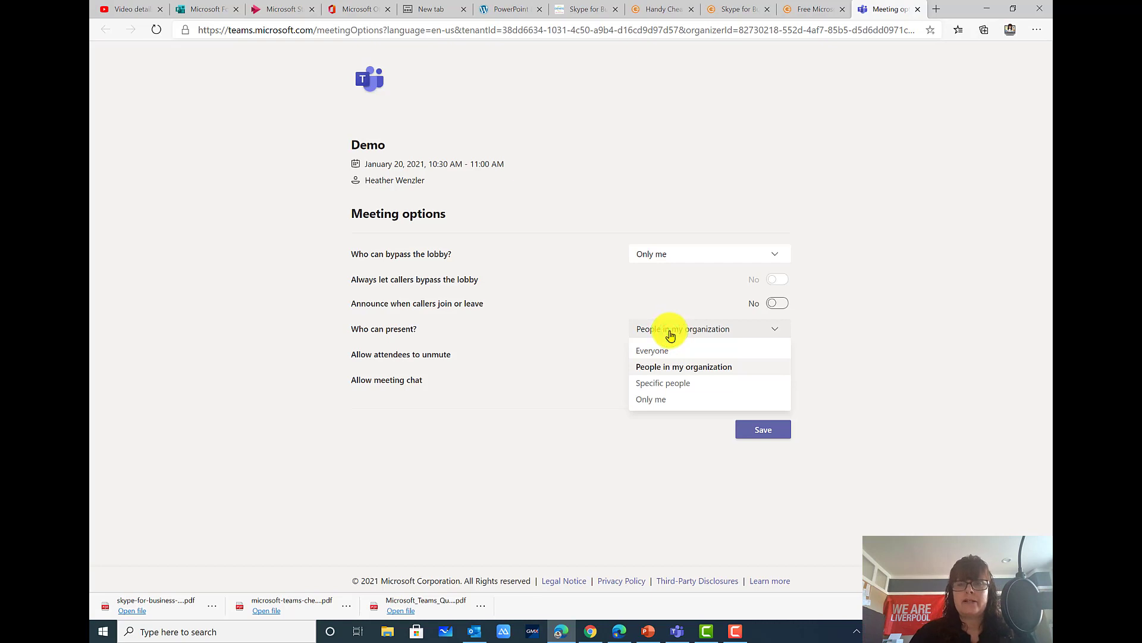
{"action": "left_click", "coordinate": [664, 382]}
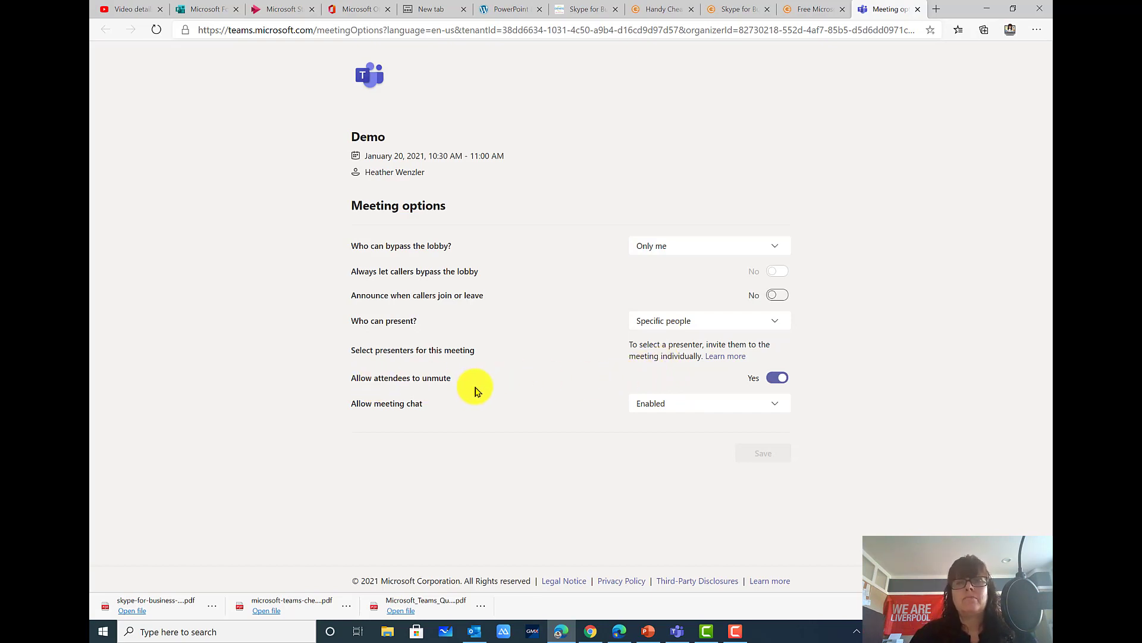
{"action": "left_click", "coordinate": [773, 380]}
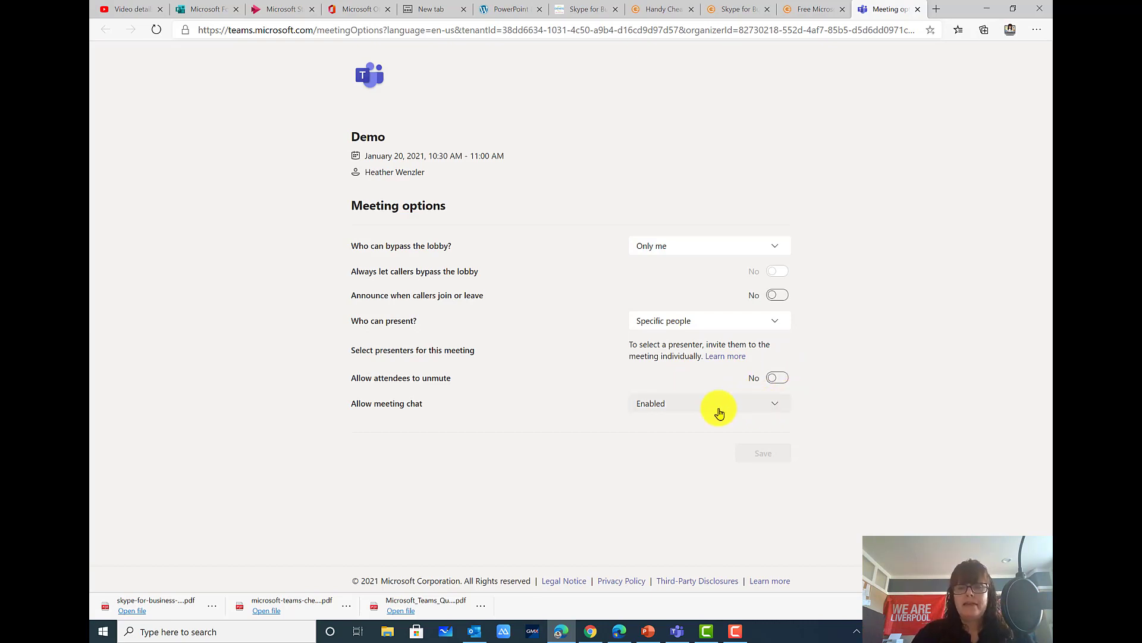
Try the meeting chat options, leaving chat Enabled
{"action": "left_click", "coordinate": [678, 413]}
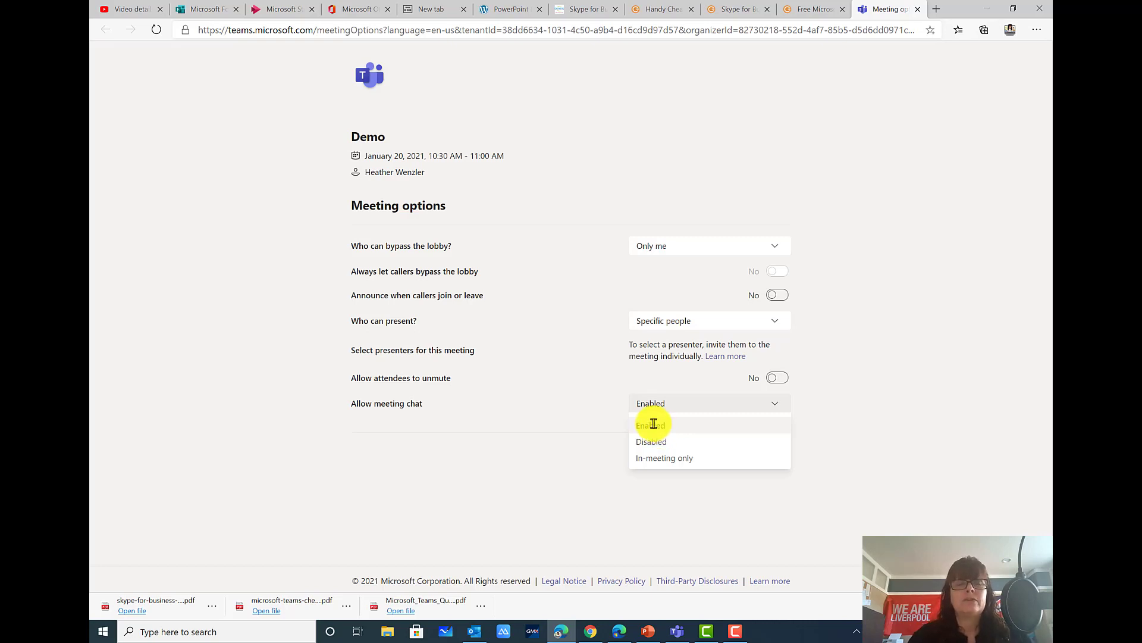
{"action": "left_click", "coordinate": [652, 440]}
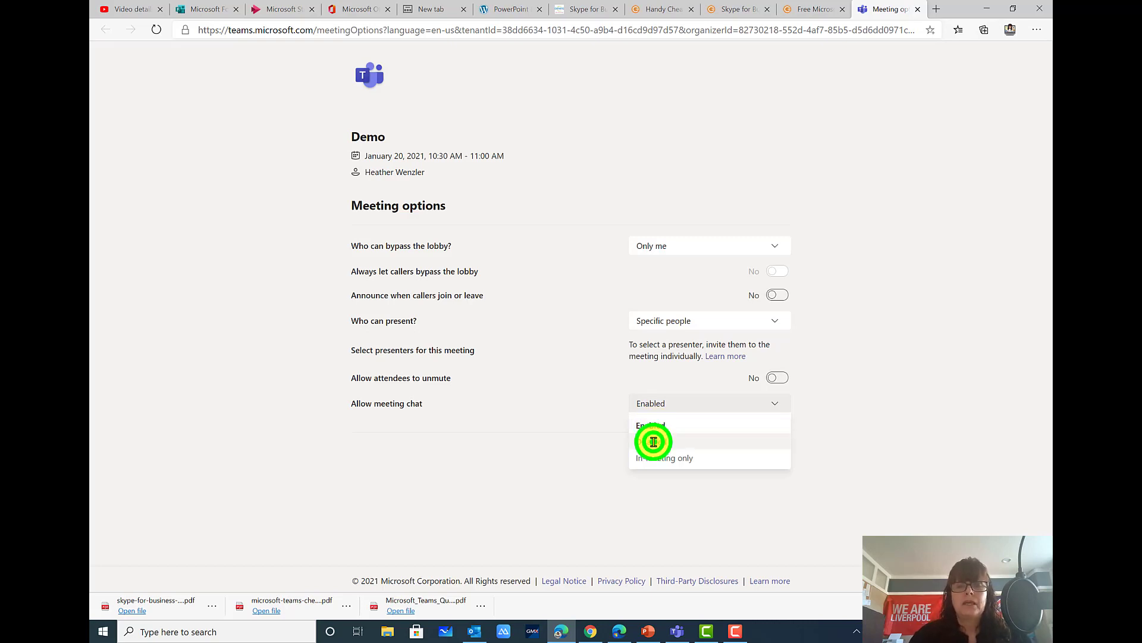
{"action": "left_click", "coordinate": [668, 408]}
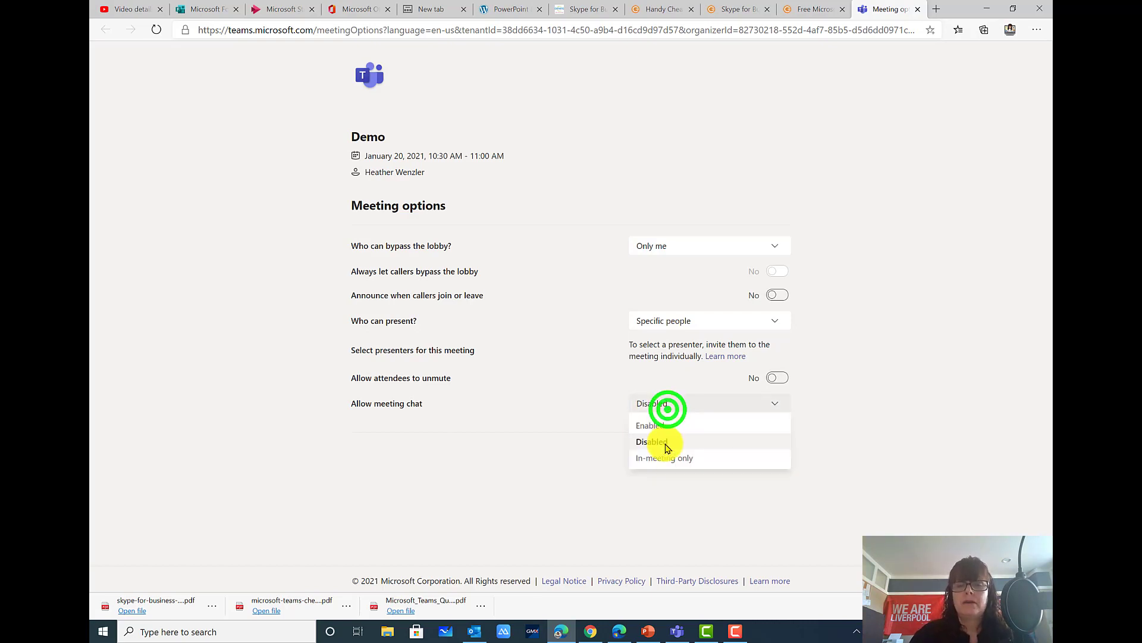
{"action": "left_click", "coordinate": [665, 457]}
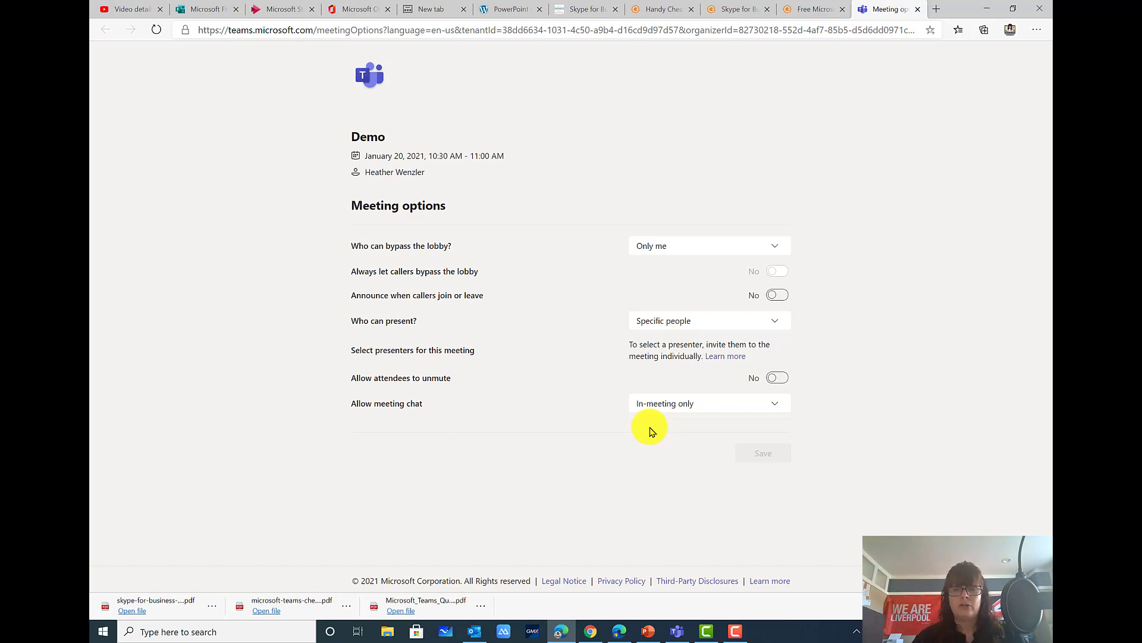
{"action": "left_click", "coordinate": [673, 397]}
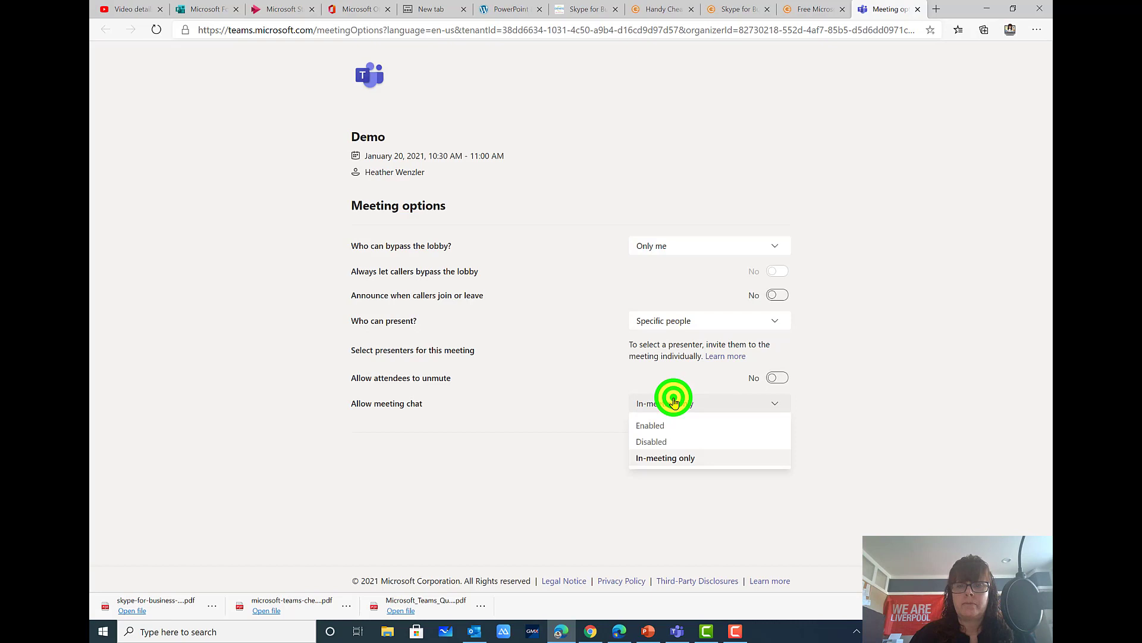
{"action": "left_click", "coordinate": [673, 428]}
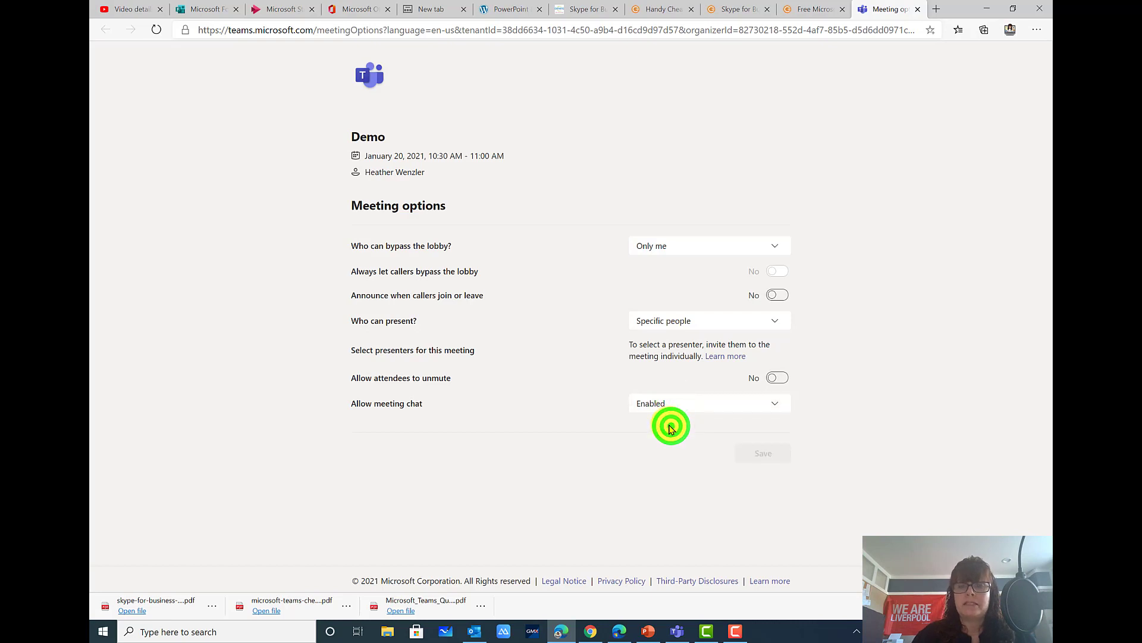
Set presenters back to Everyone, save the options, and return to Teams
{"action": "left_click", "coordinate": [683, 320]}
{"action": "left_click", "coordinate": [675, 339]}
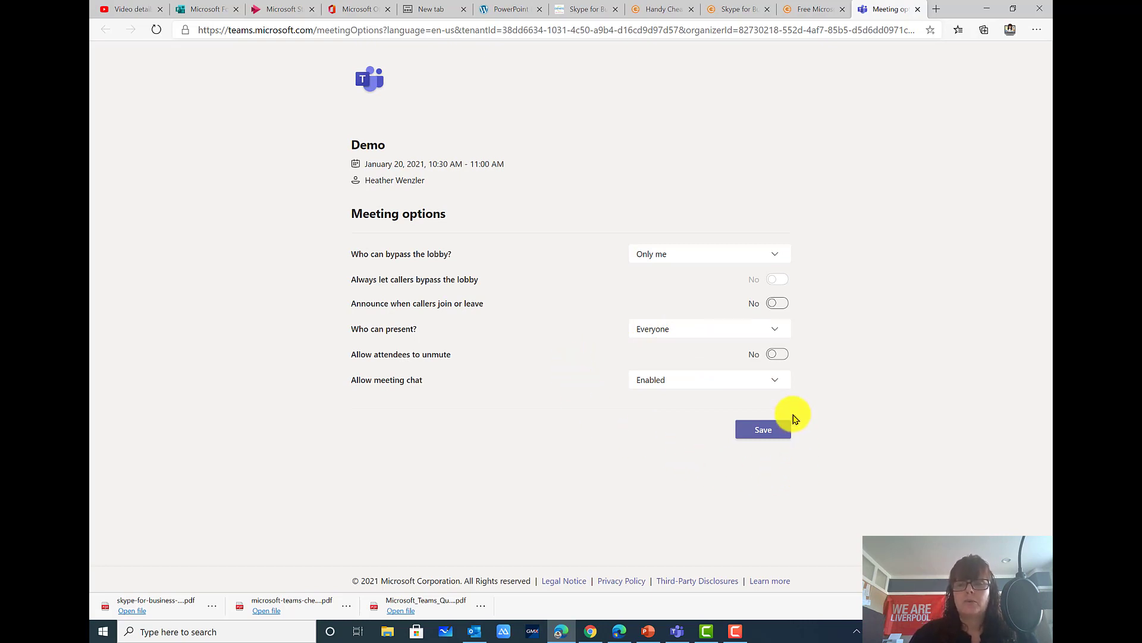
{"action": "left_click", "coordinate": [748, 430]}
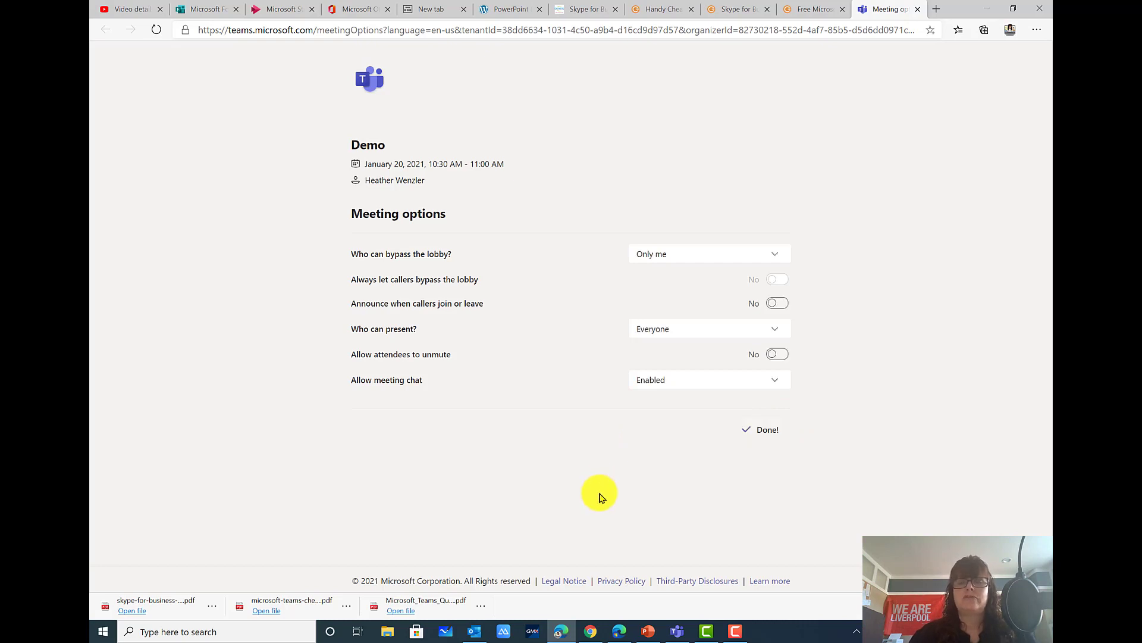
{"action": "left_click", "coordinate": [674, 633]}
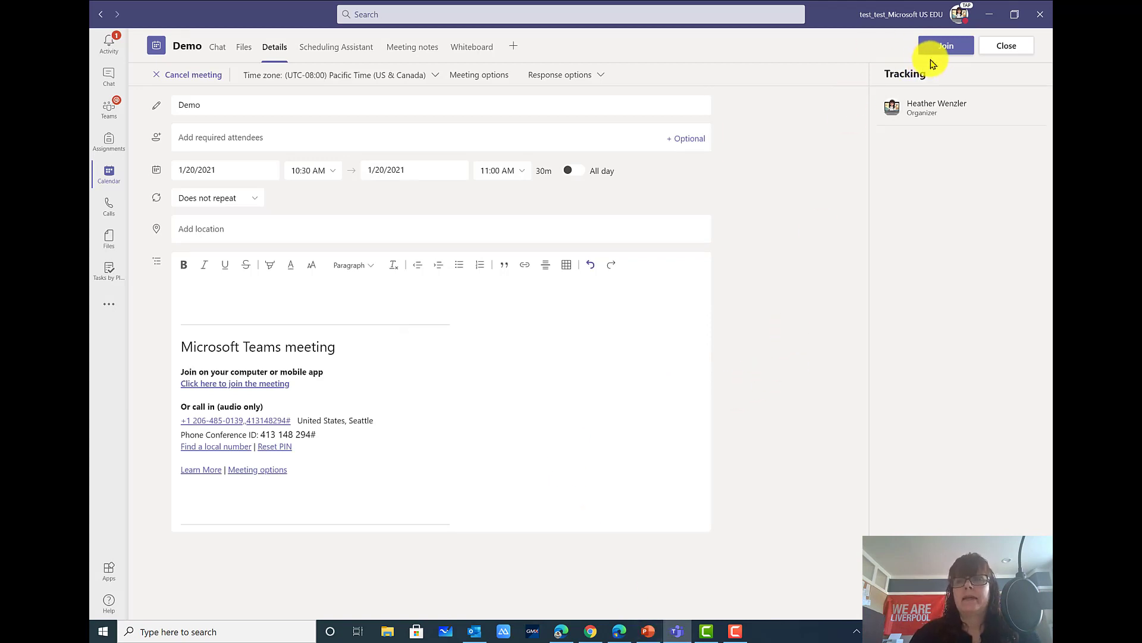
Join Demo with camera off, speaker volume slightly lowered, and microphone muted
{"action": "left_click", "coordinate": [957, 47]}
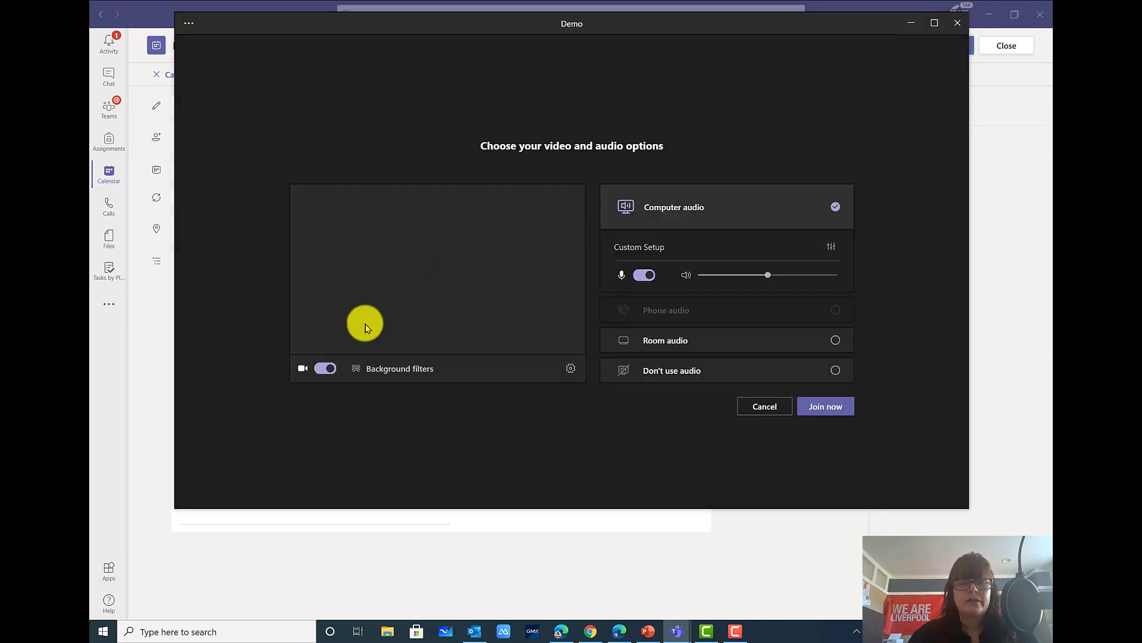
{"action": "left_click", "coordinate": [317, 368]}
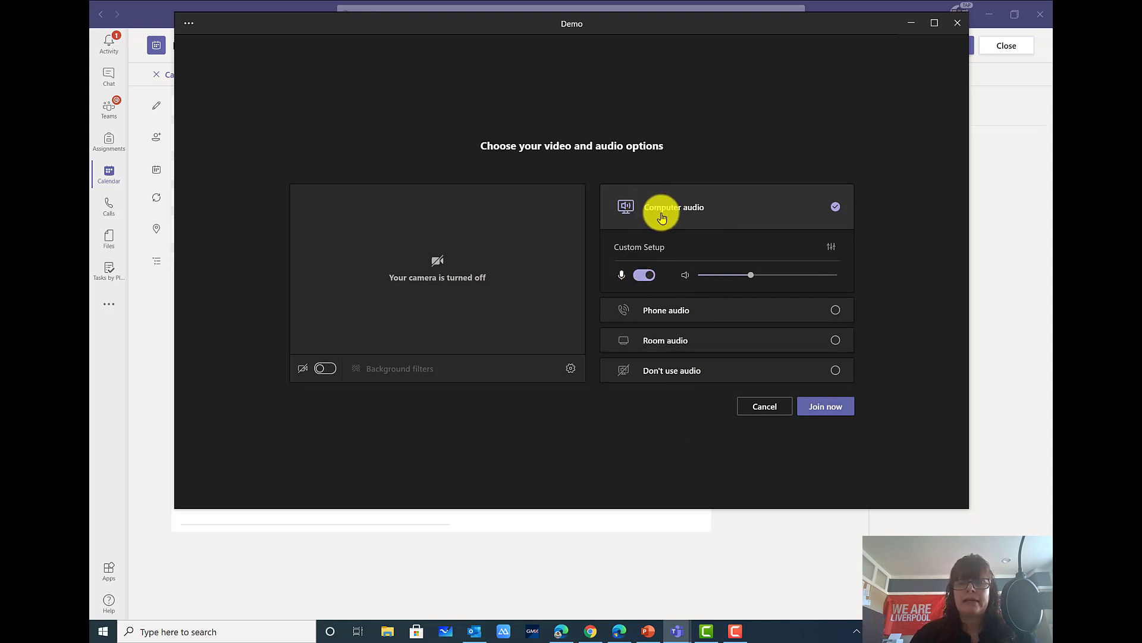
{"action": "left_click", "coordinate": [750, 277]}
{"action": "left_click_drag", "start_coordinate": [763, 280], "coordinate": [734, 282]}
{"action": "left_click", "coordinate": [643, 275]}
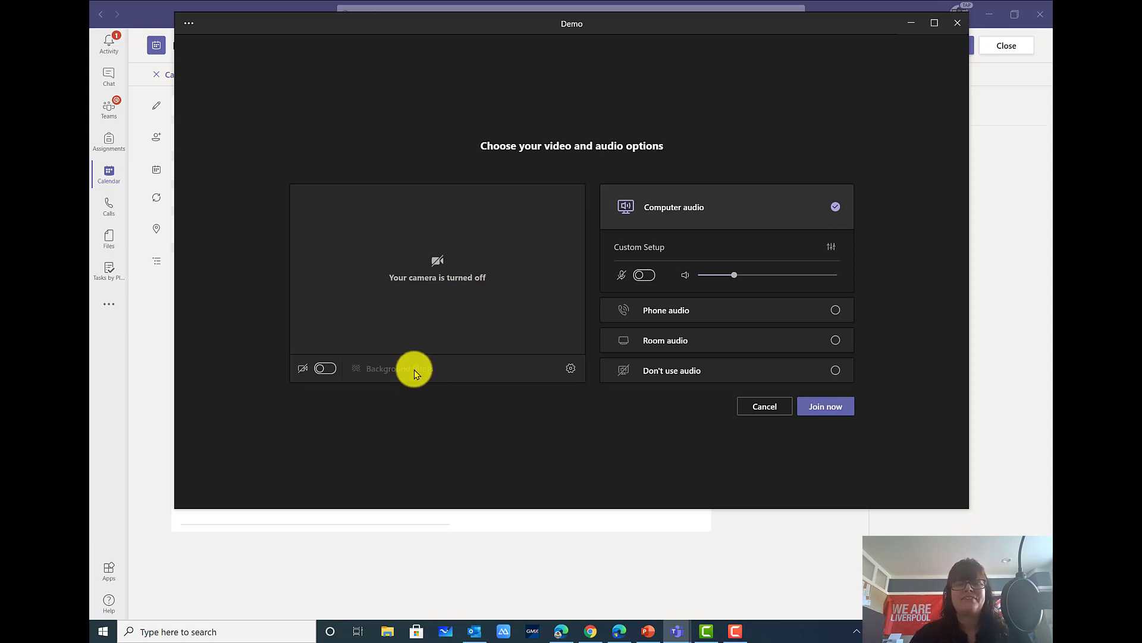
Check the audio device settings, keep Custom Setup, and join the Demo meeting
{"action": "left_click", "coordinate": [566, 368]}
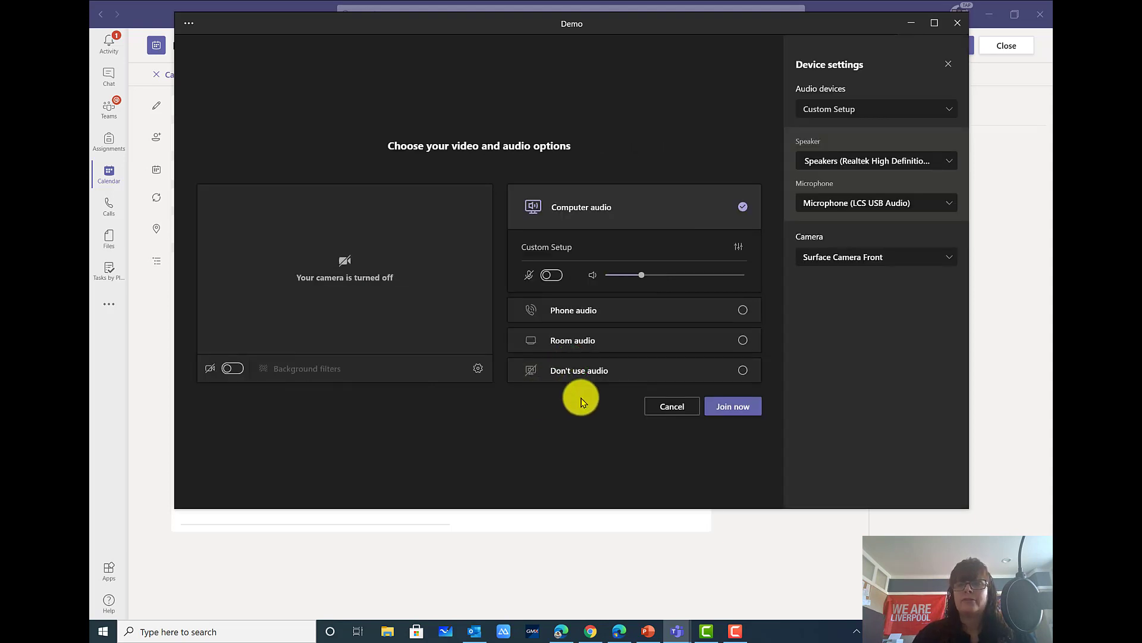
{"action": "left_click", "coordinate": [854, 115]}
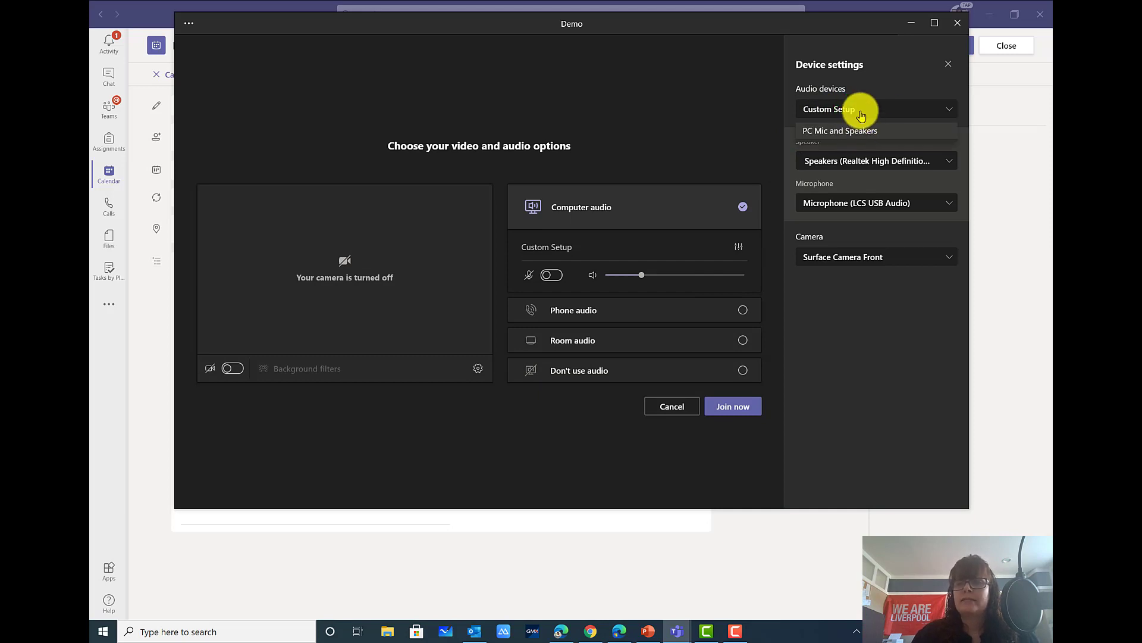
{"action": "left_click", "coordinate": [863, 109]}
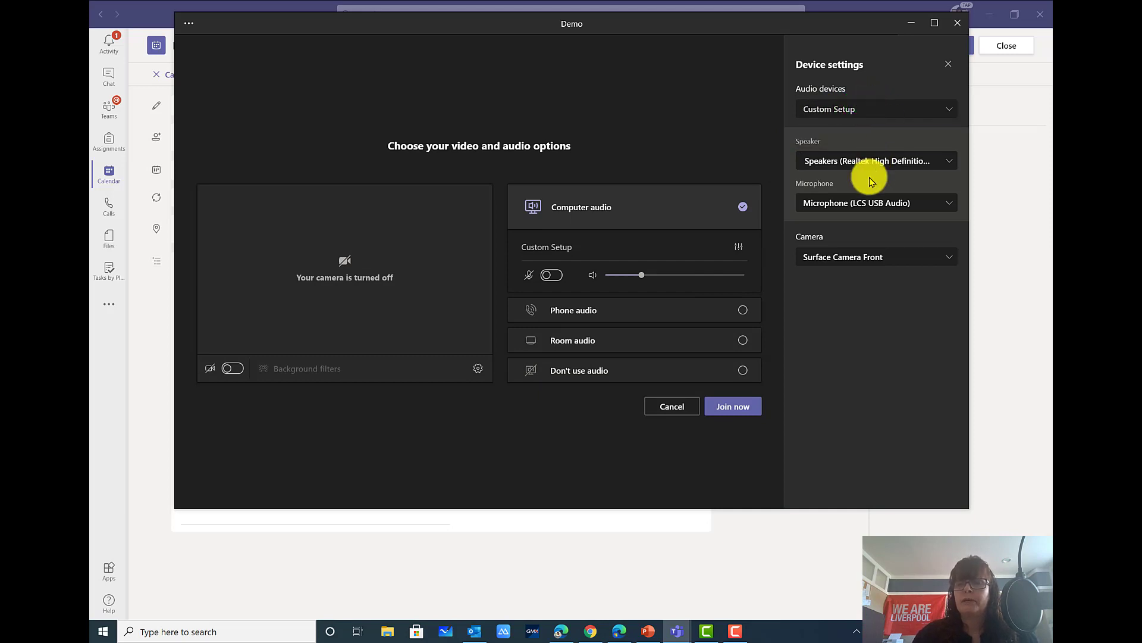
{"action": "left_click", "coordinate": [949, 64]}
{"action": "left_click", "coordinate": [816, 407]}
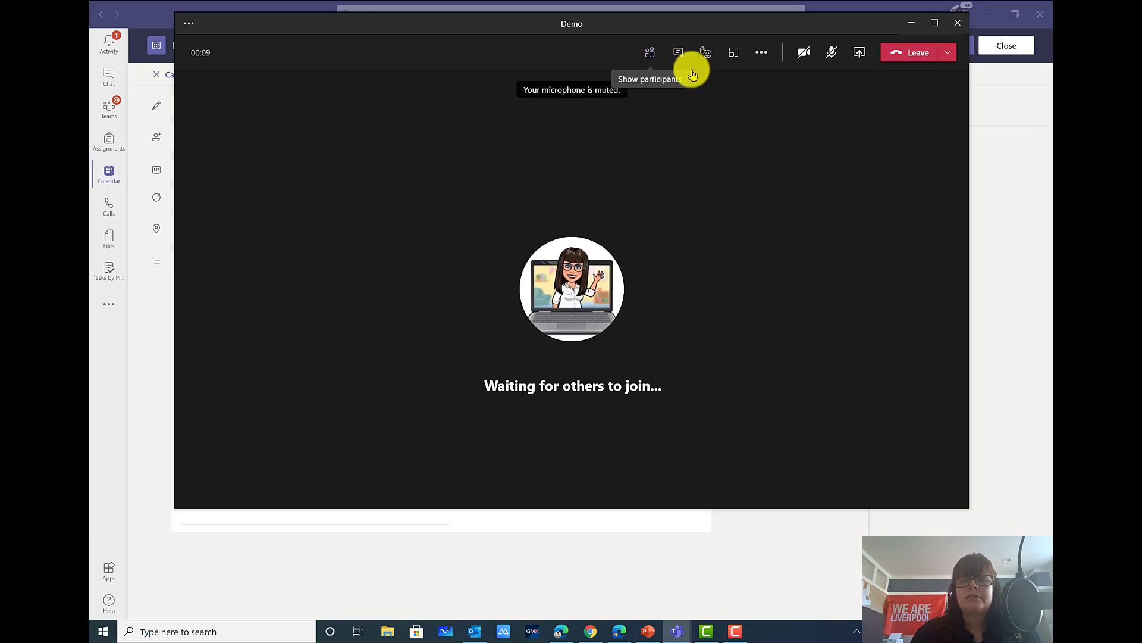
Maximize the Demo meeting call window to fill the screen
{"action": "left_click", "coordinate": [936, 22]}
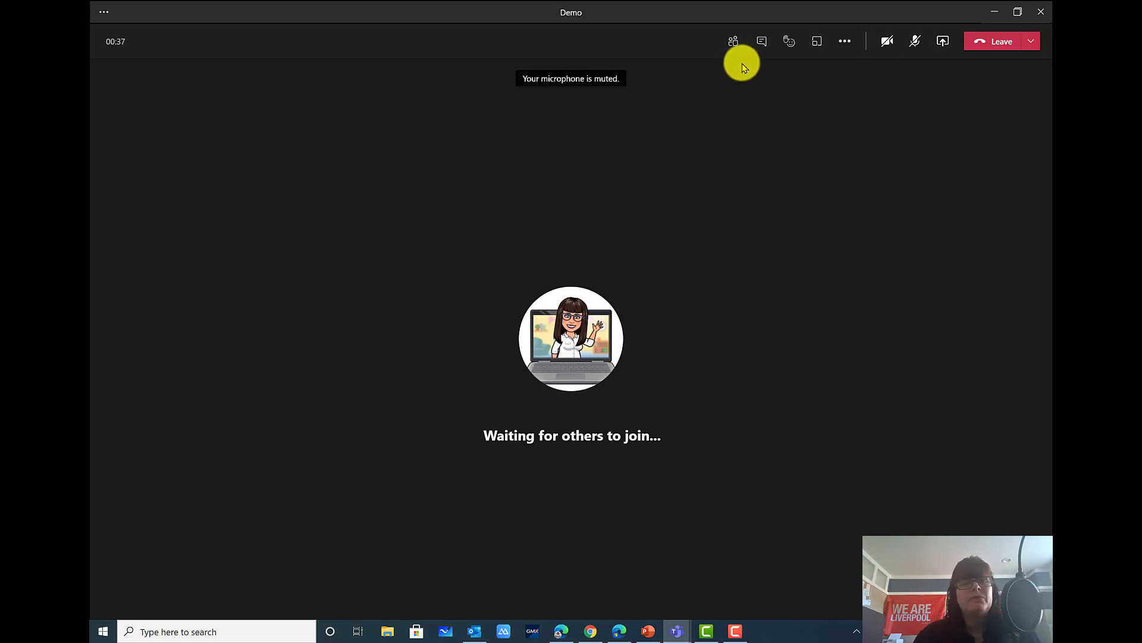
Open the Participants list, browse its options menus, and choose Manage permissions
{"action": "left_click", "coordinate": [736, 46]}
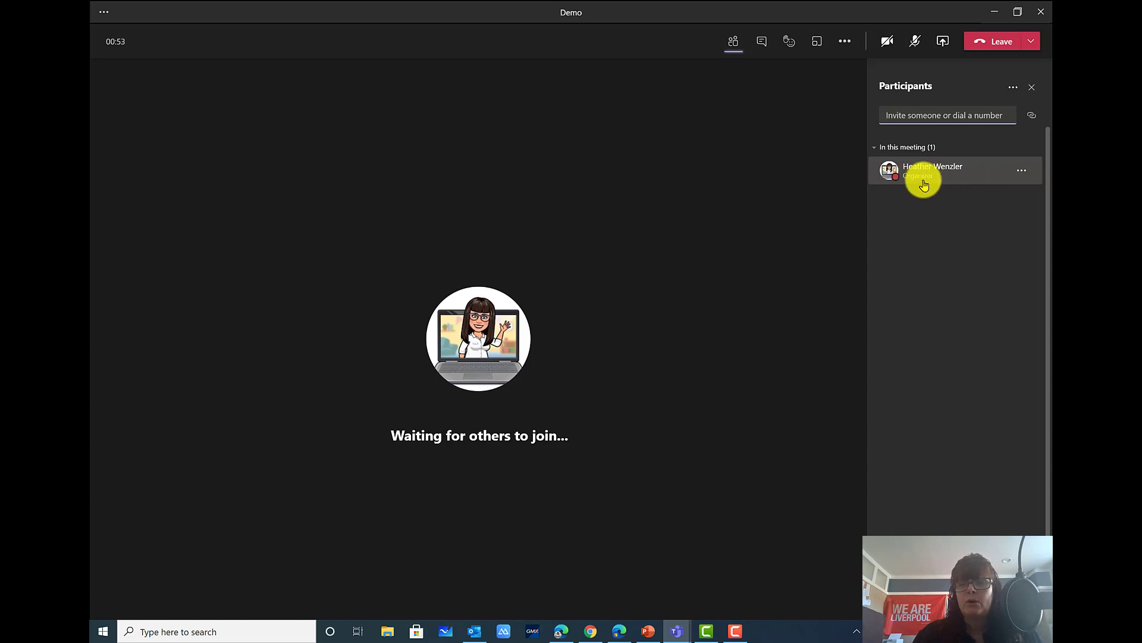
{"action": "left_click", "coordinate": [1025, 174]}
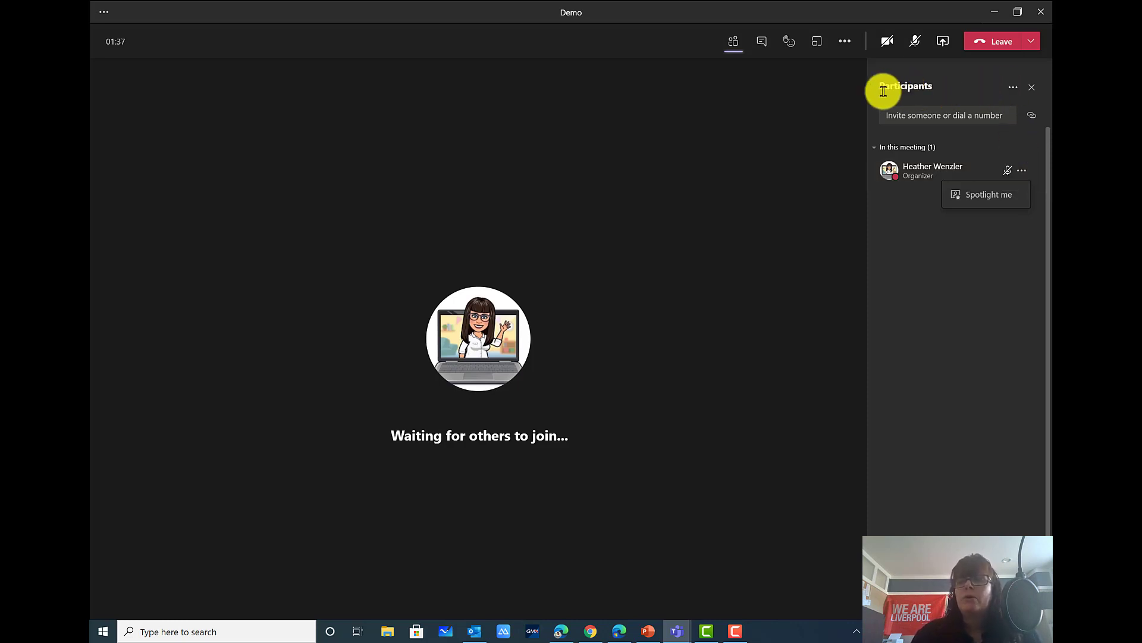
{"action": "left_click", "coordinate": [1013, 92]}
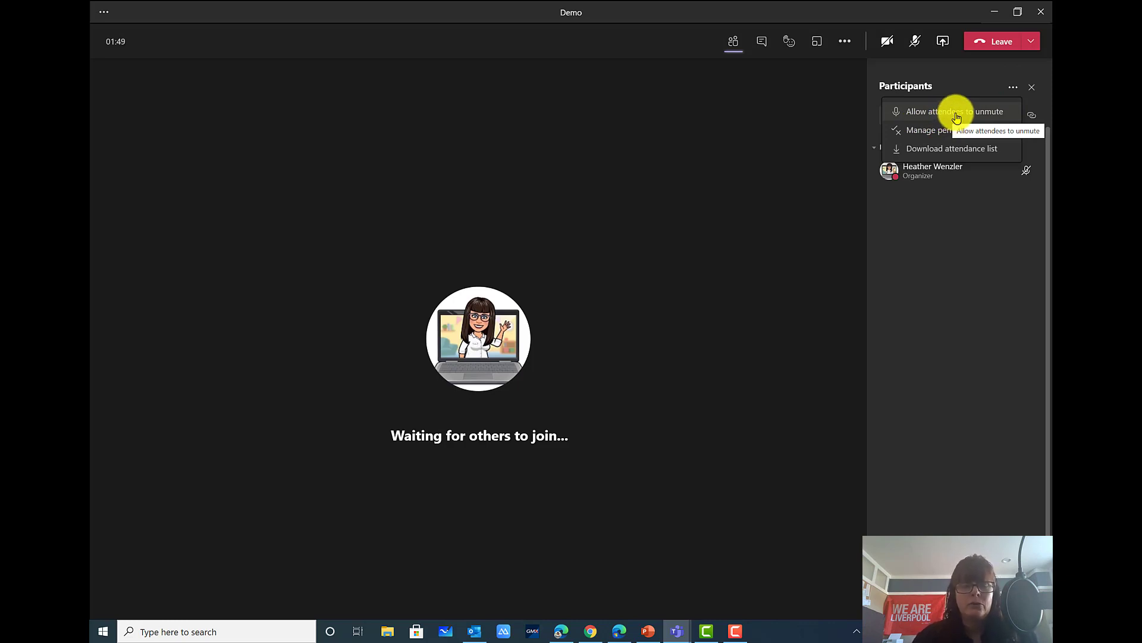
{"action": "left_click", "coordinate": [919, 129]}
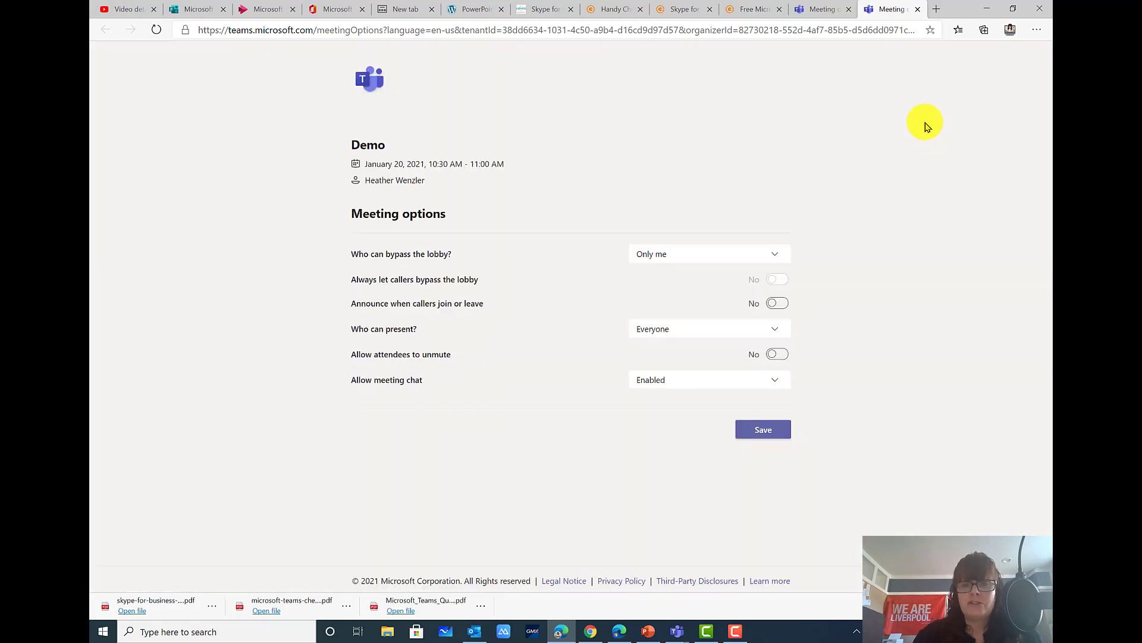
Switch from the browser back to the live Demo call through the Teams taskbar icon
{"action": "left_click", "coordinate": [677, 632]}
{"action": "left_click", "coordinate": [702, 582]}
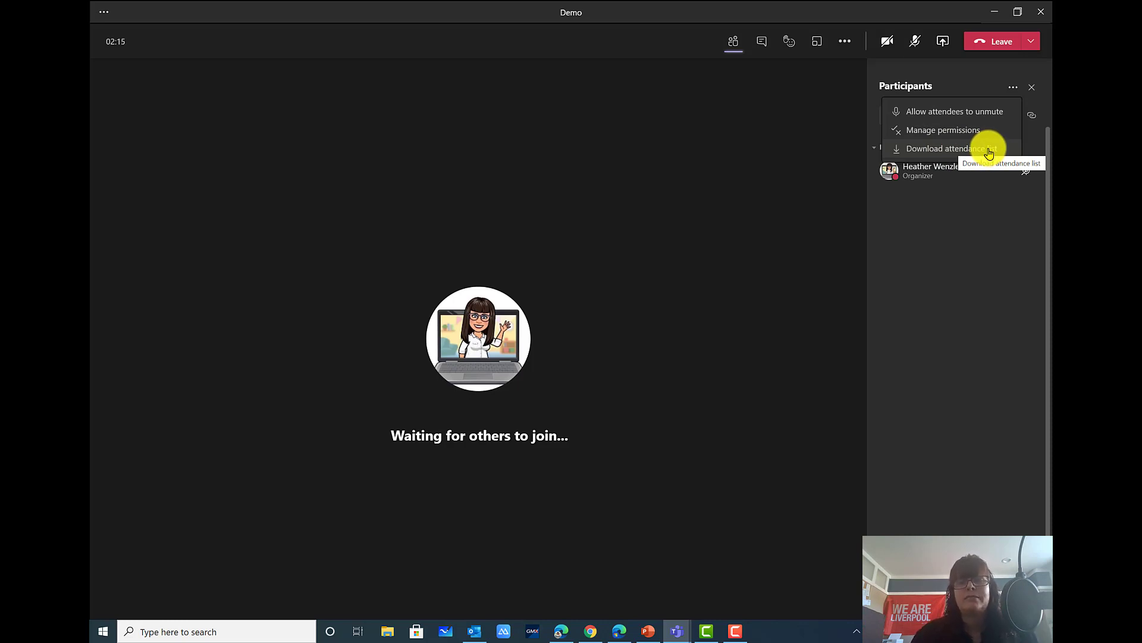
Close the Participants panel and open the Demo meeting chat conversation
{"action": "left_click", "coordinate": [1013, 83]}
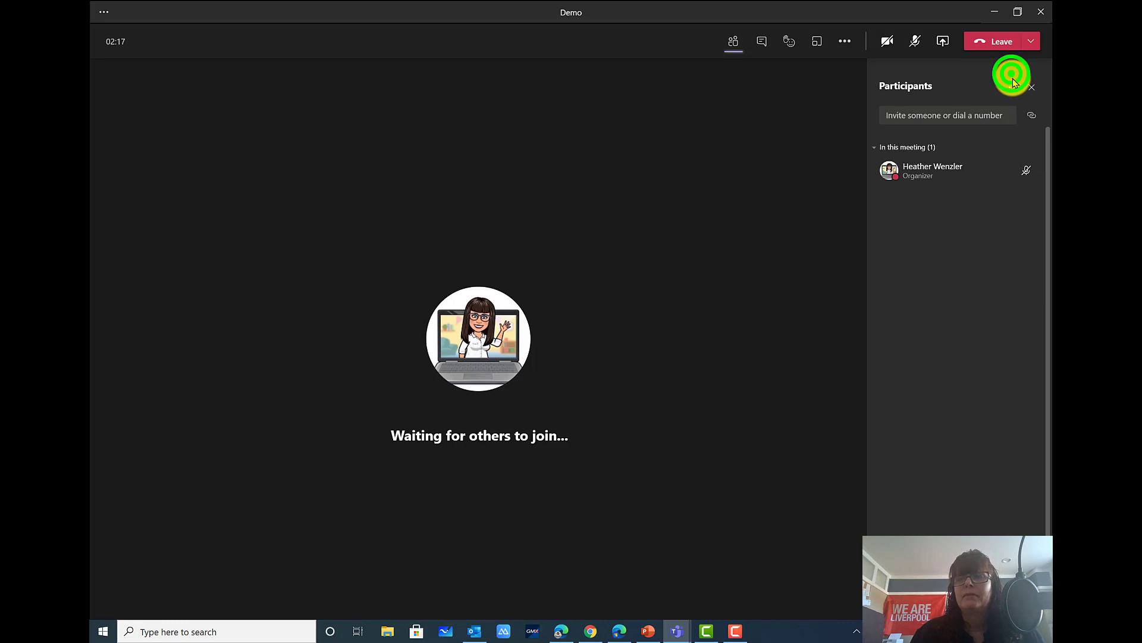
{"action": "left_click", "coordinate": [1012, 82]}
{"action": "left_click", "coordinate": [1030, 86]}
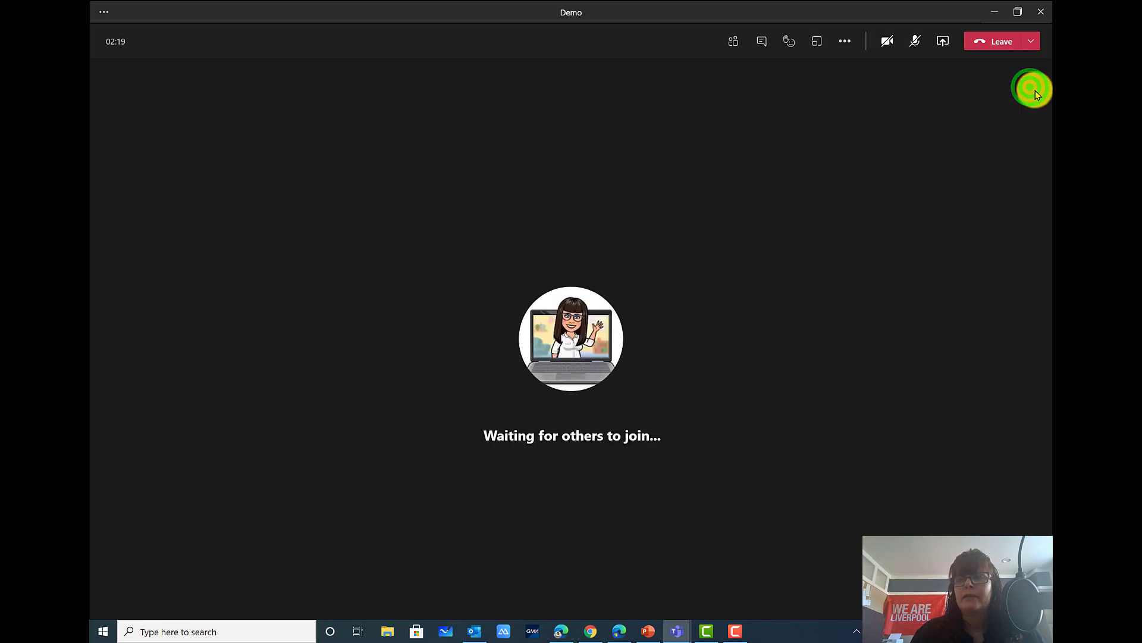
{"action": "left_click", "coordinate": [767, 47]}
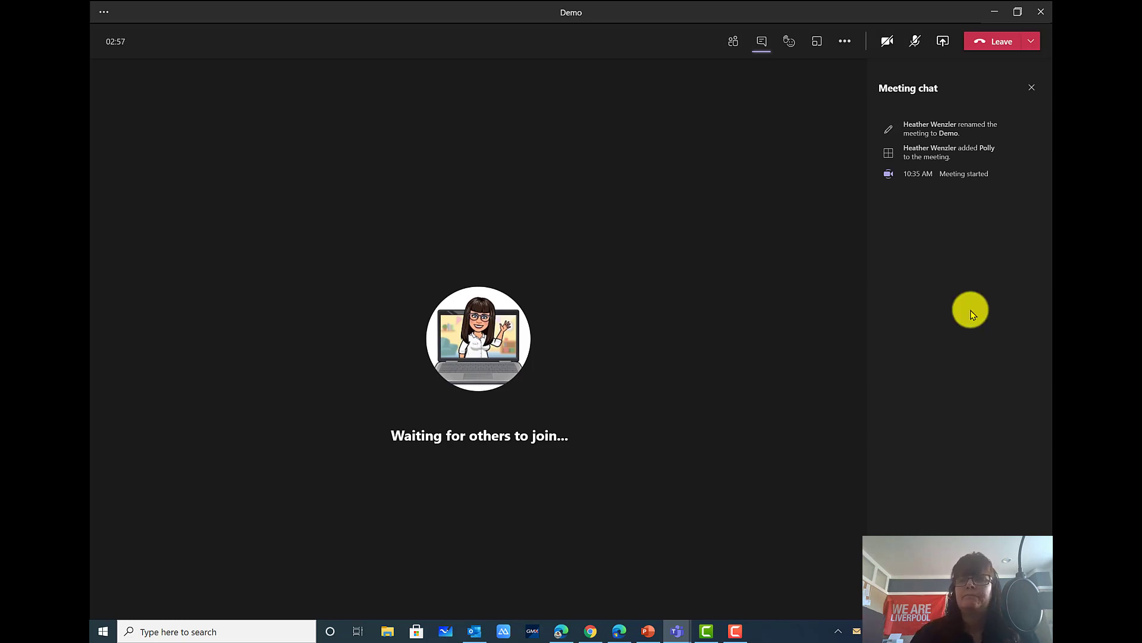
Send a Laugh reaction, raise your hand, then show the Participants list
{"action": "left_click", "coordinate": [792, 50]}
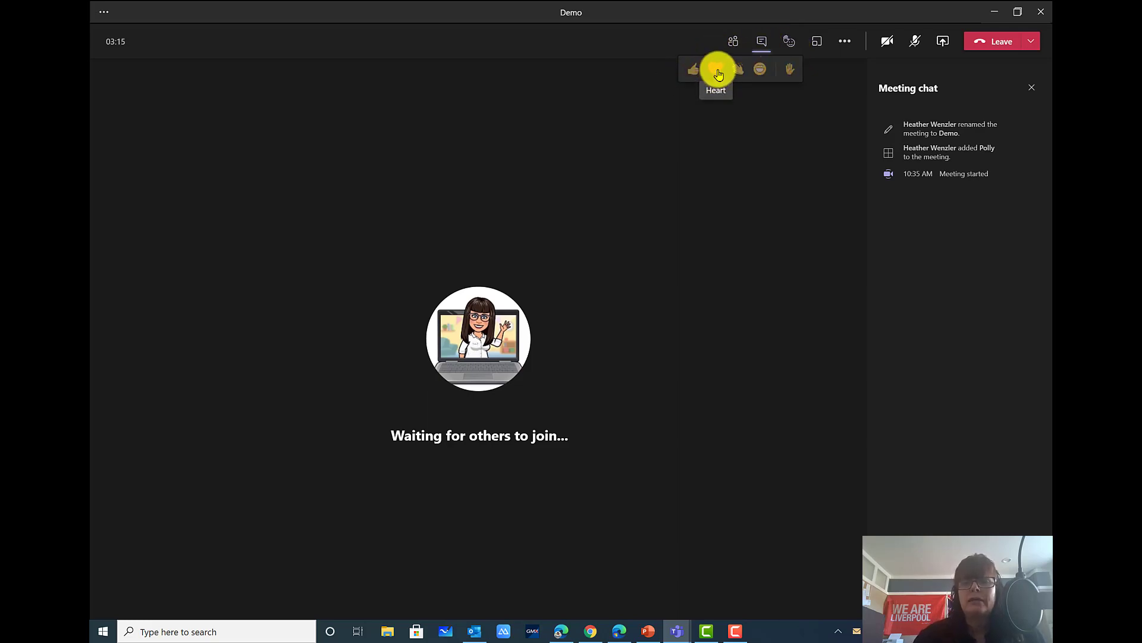
{"action": "left_click", "coordinate": [767, 72]}
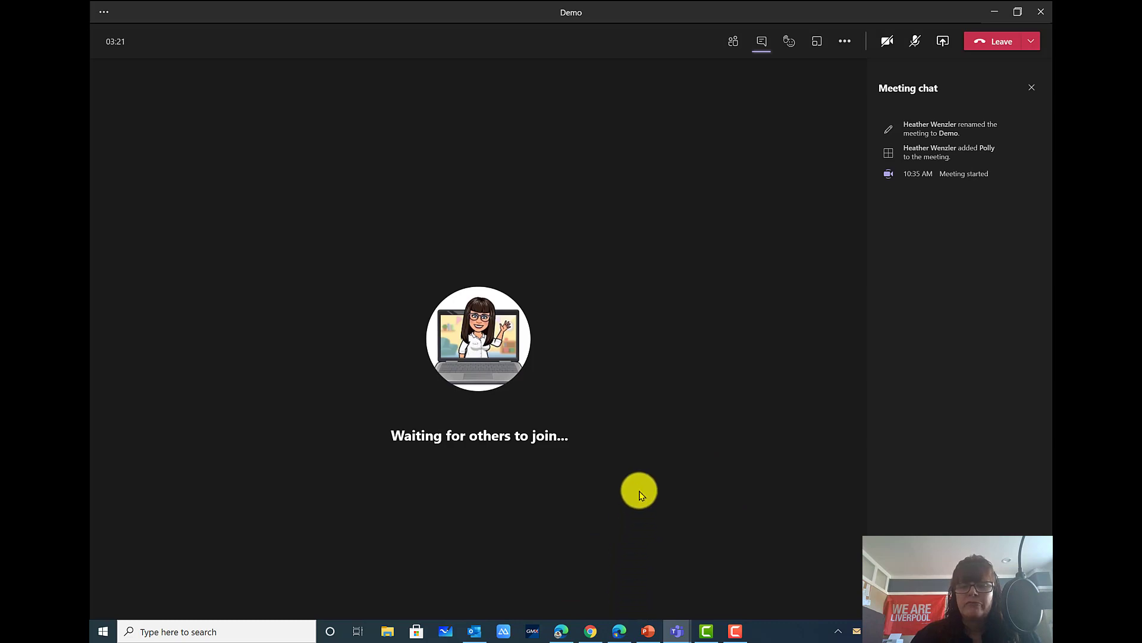
{"action": "mouse_move", "coordinate": [794, 41]}
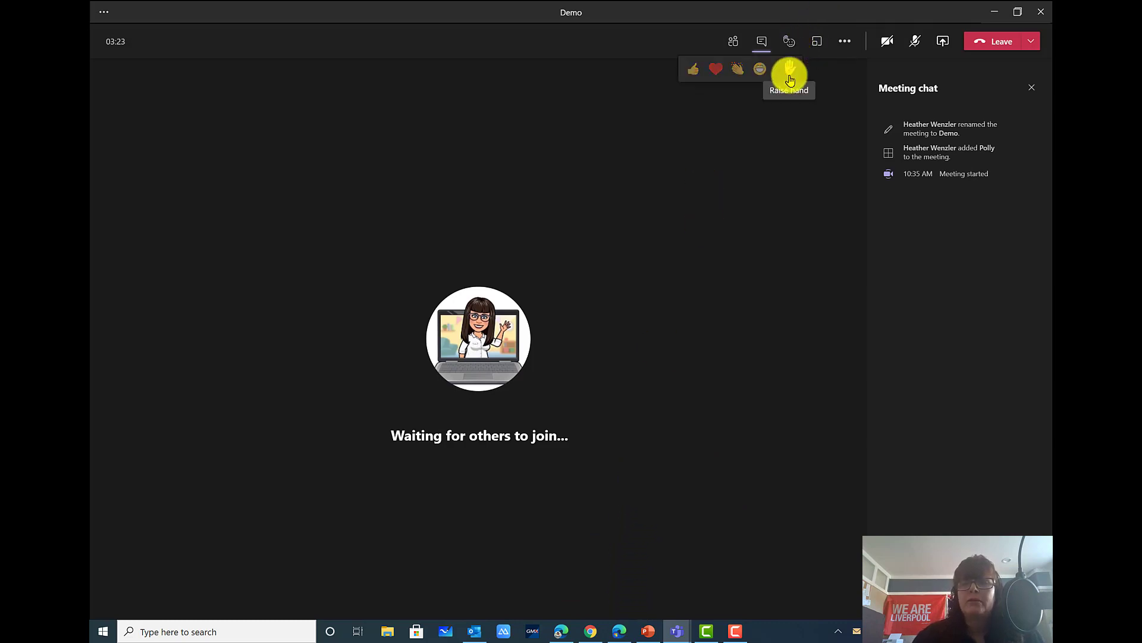
{"action": "left_click", "coordinate": [789, 72]}
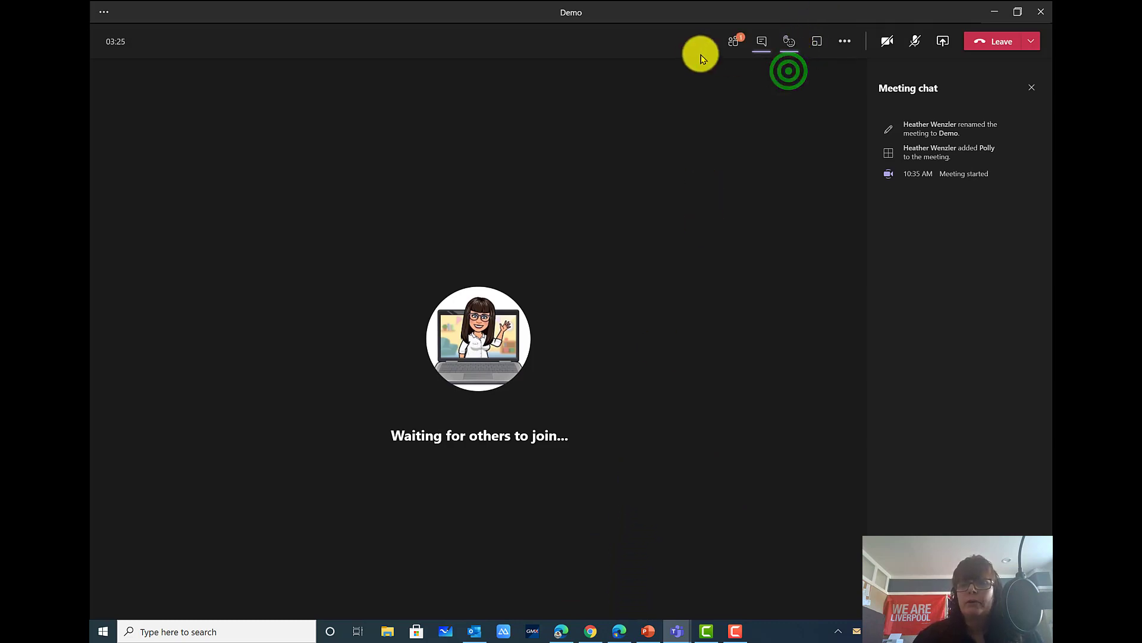
{"action": "left_click", "coordinate": [737, 51]}
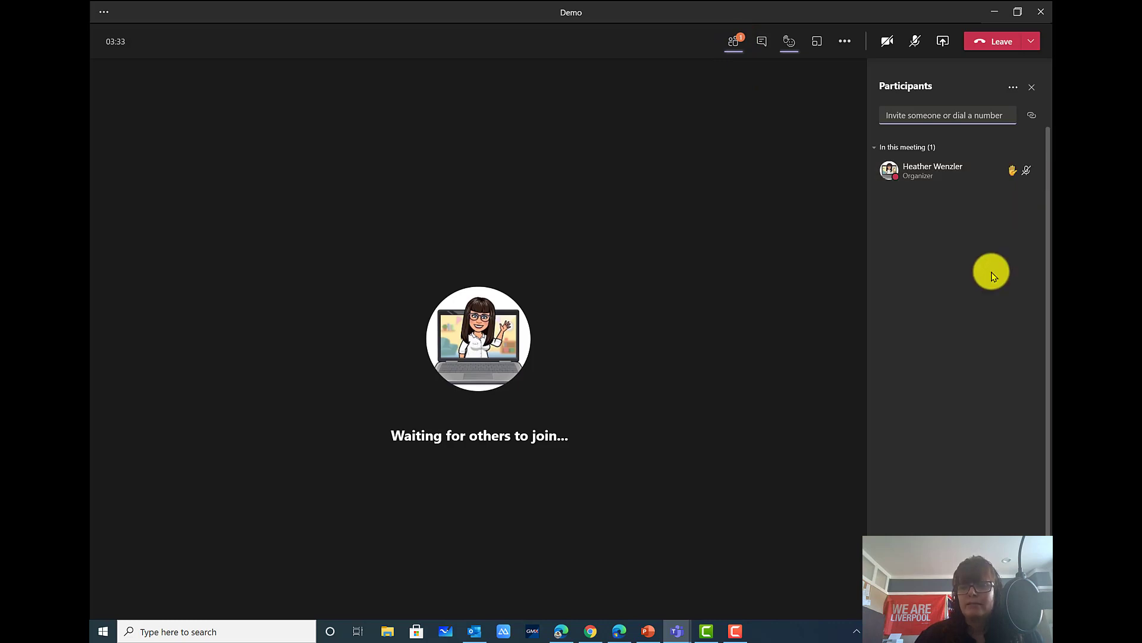
Lower your hand, close the Participants panel, and open the Breakout rooms setup
{"action": "left_click", "coordinate": [780, 43]}
{"action": "left_click", "coordinate": [795, 72]}
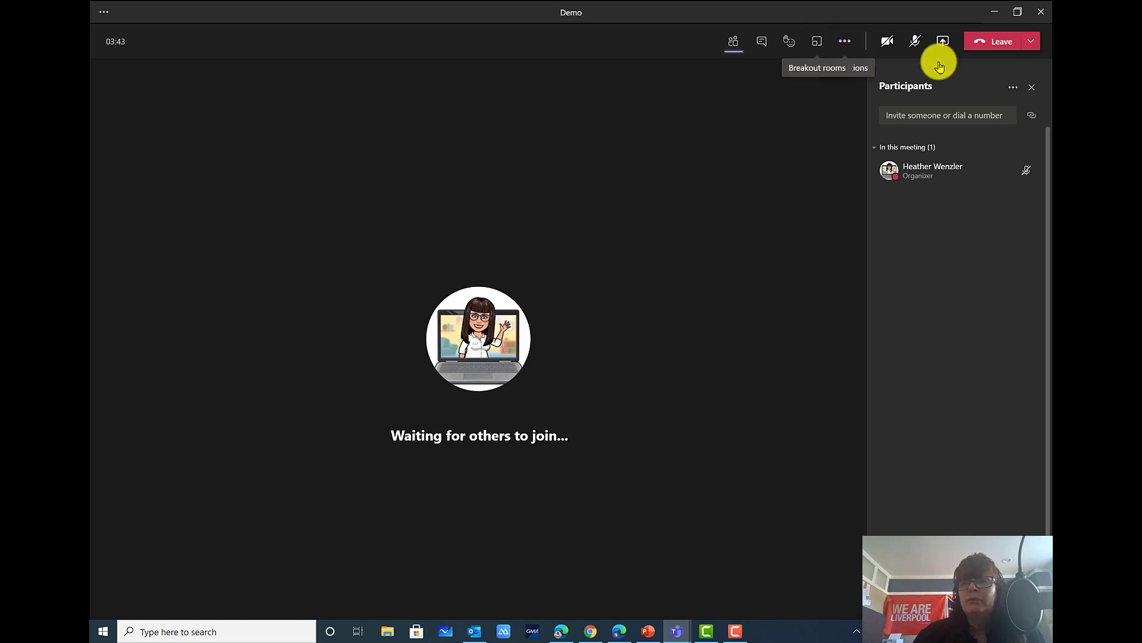
{"action": "left_click", "coordinate": [1032, 87]}
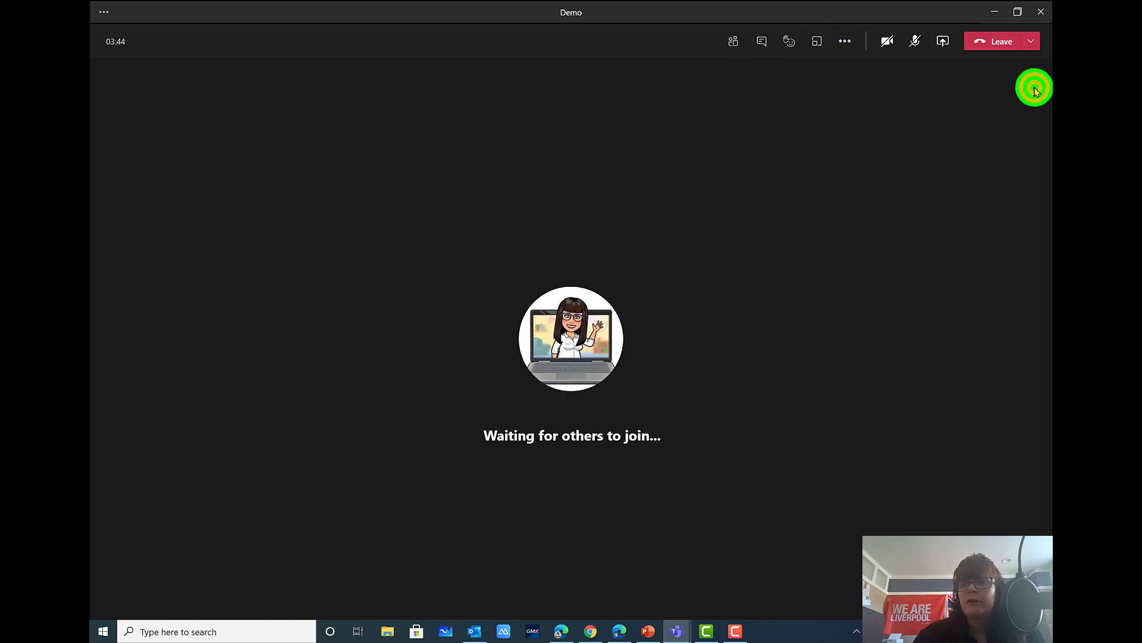
{"action": "left_click", "coordinate": [817, 43]}
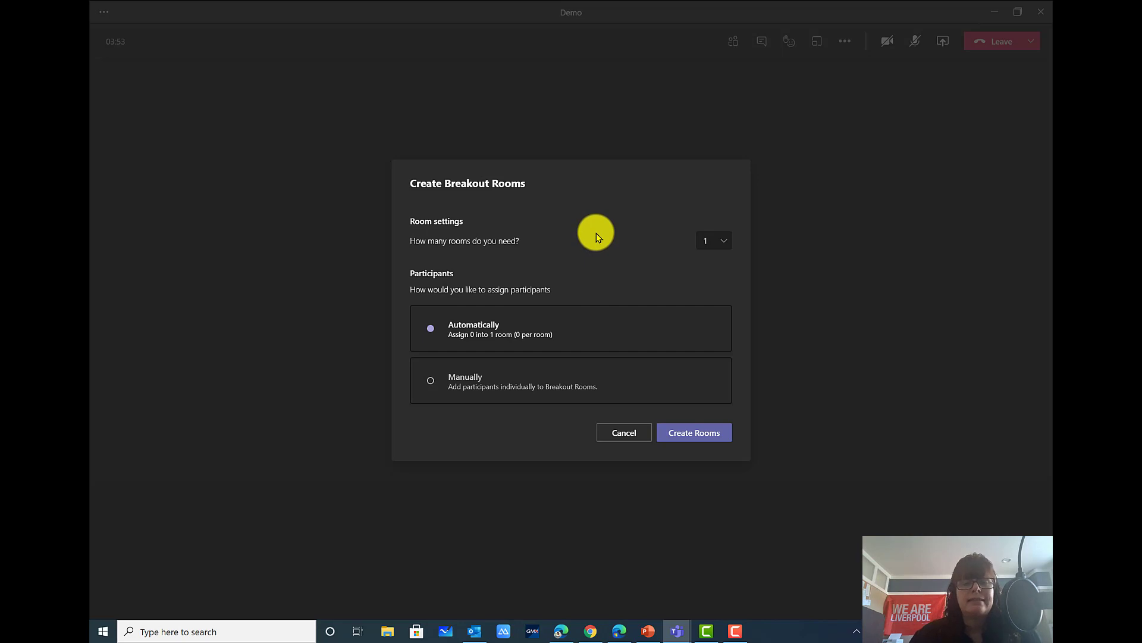
Create 2 breakout rooms with participants assigned Manually
{"action": "left_click", "coordinate": [731, 241]}
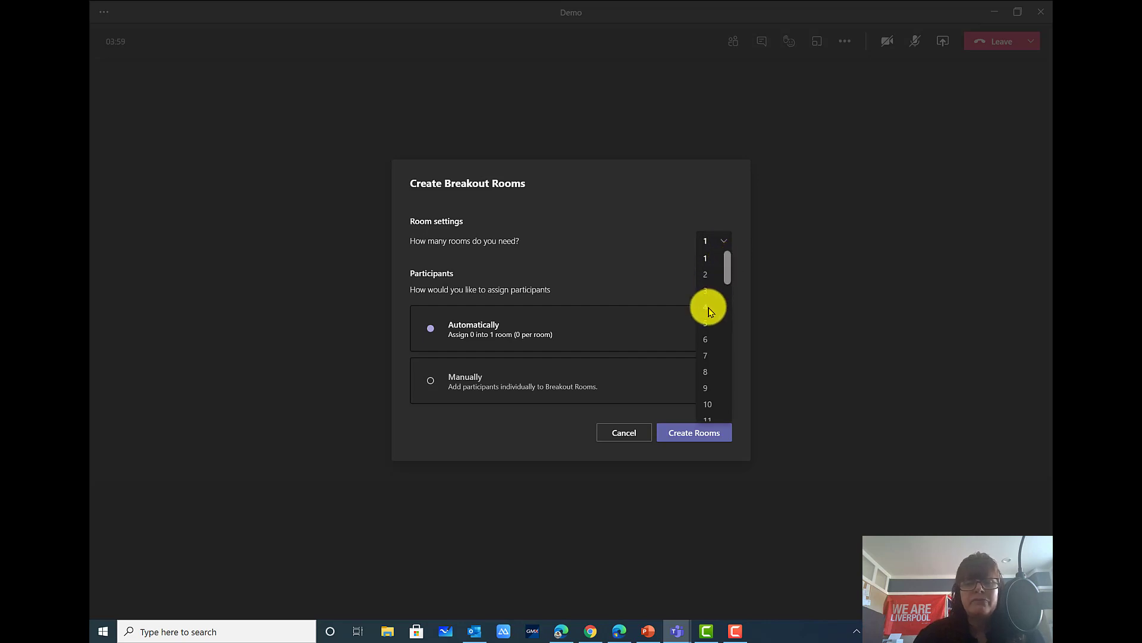
{"action": "scroll", "coordinate": [712, 324], "scroll_direction": "down", "scroll_amount": 10}
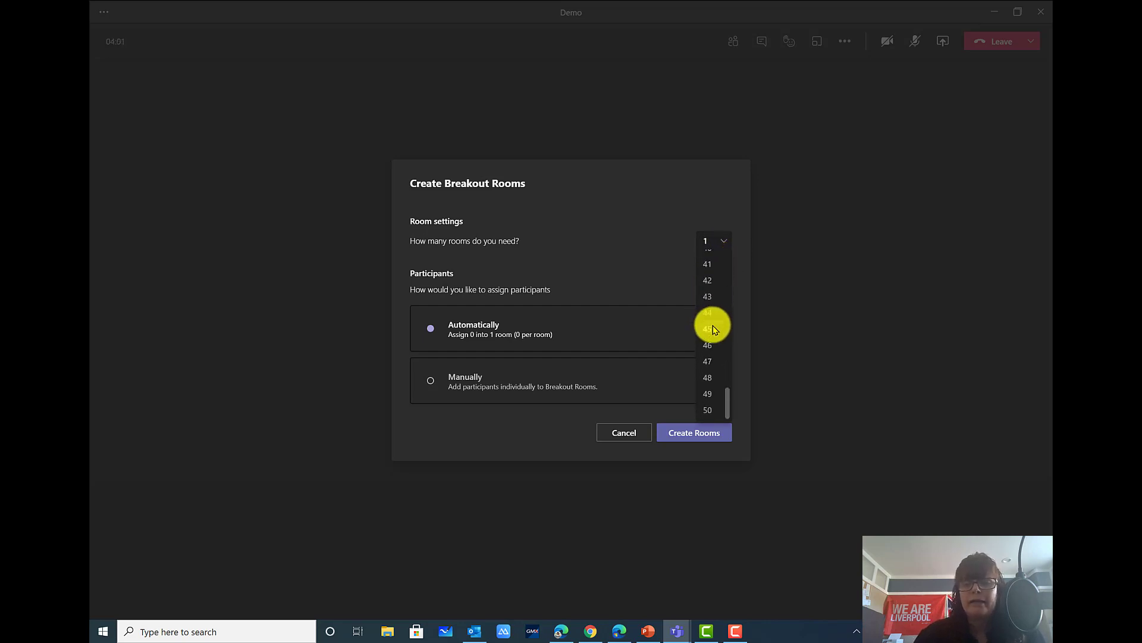
{"action": "scroll", "coordinate": [714, 328], "scroll_direction": "up", "scroll_amount": 10}
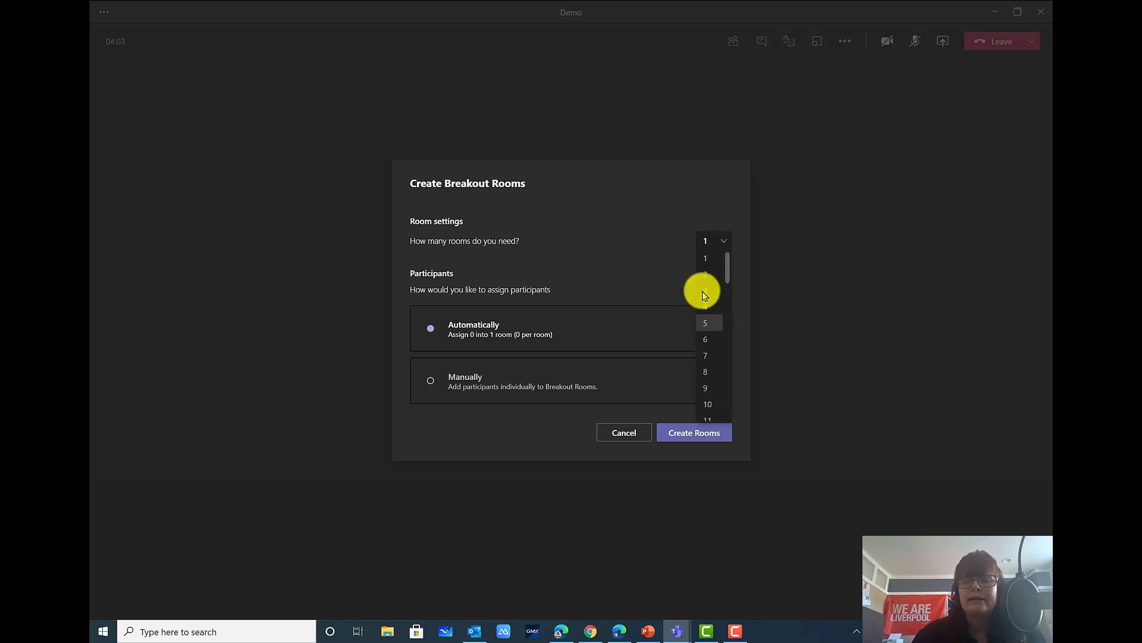
{"action": "left_click", "coordinate": [706, 274]}
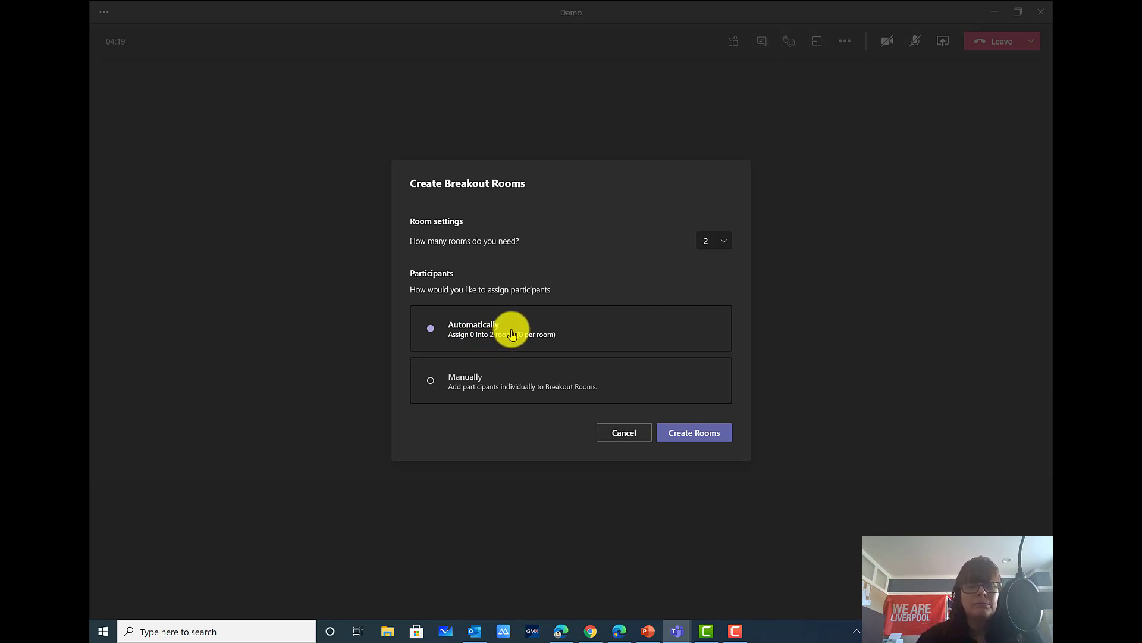
{"action": "left_click", "coordinate": [431, 382]}
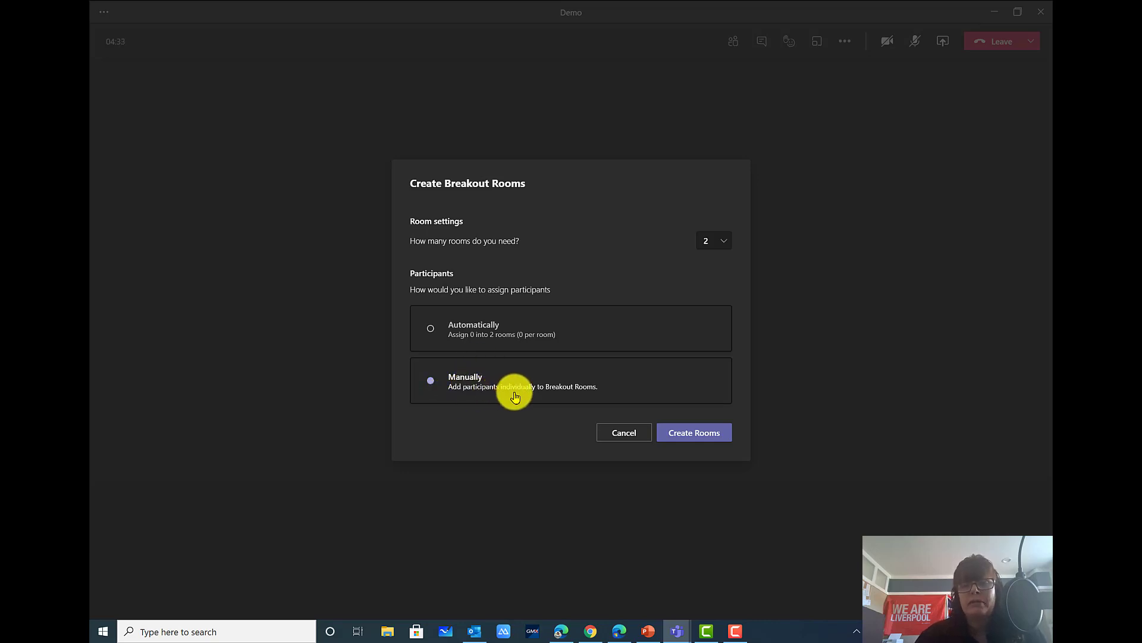
{"action": "left_click", "coordinate": [705, 438]}
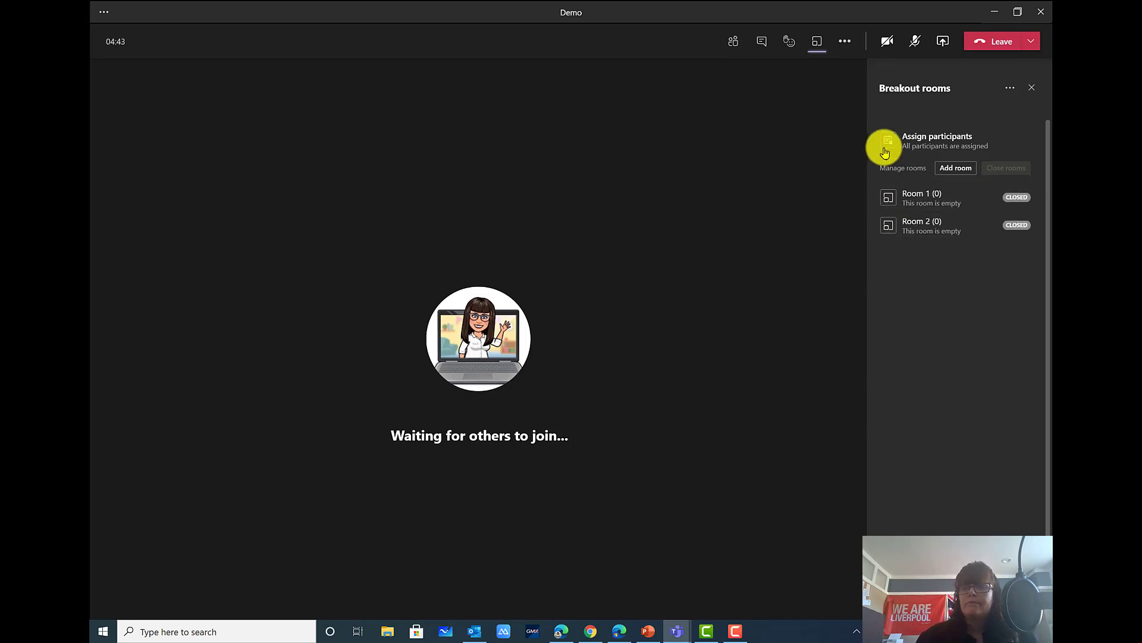
Add Room 3, try assigning participants, then open Rename room for Room 2
{"action": "mouse_move", "coordinate": [1016, 230]}
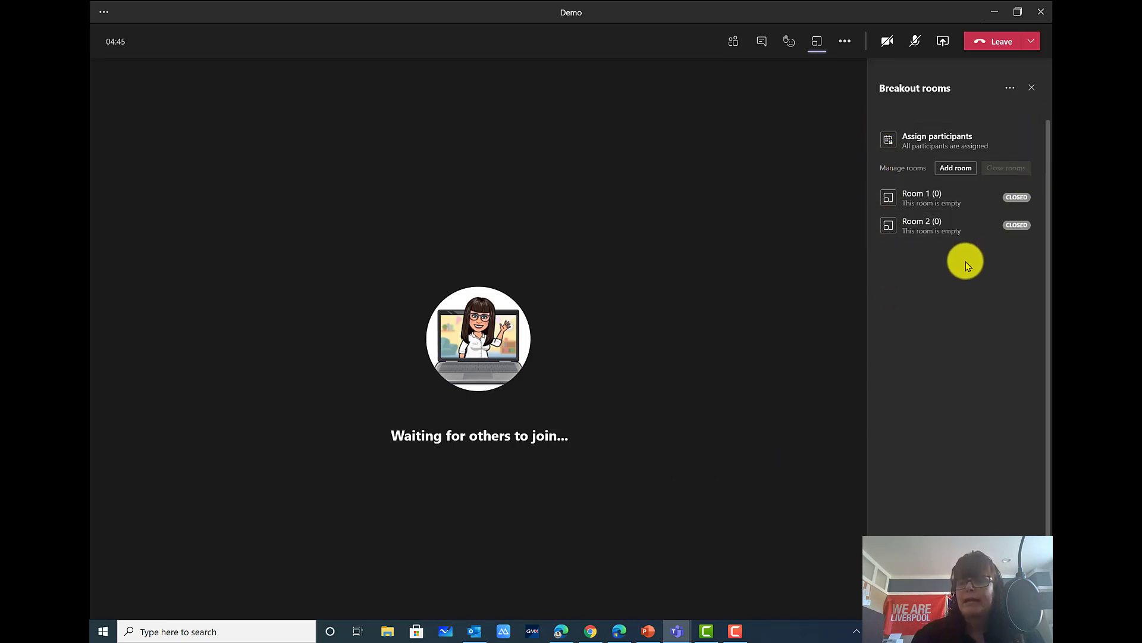
{"action": "left_click", "coordinate": [955, 175]}
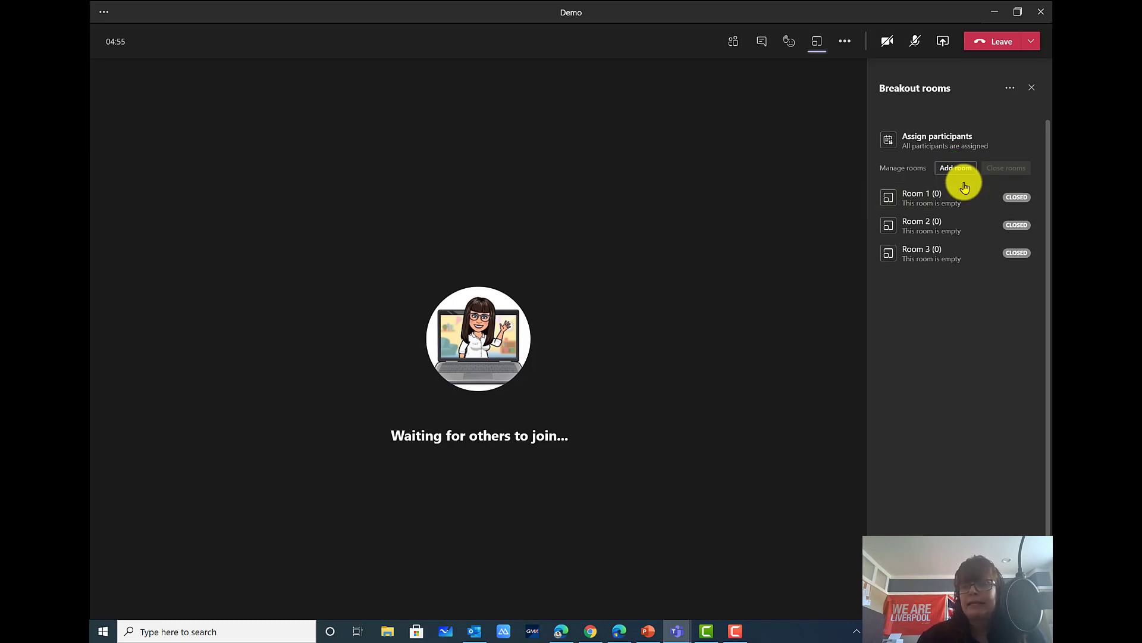
{"action": "left_click", "coordinate": [878, 145]}
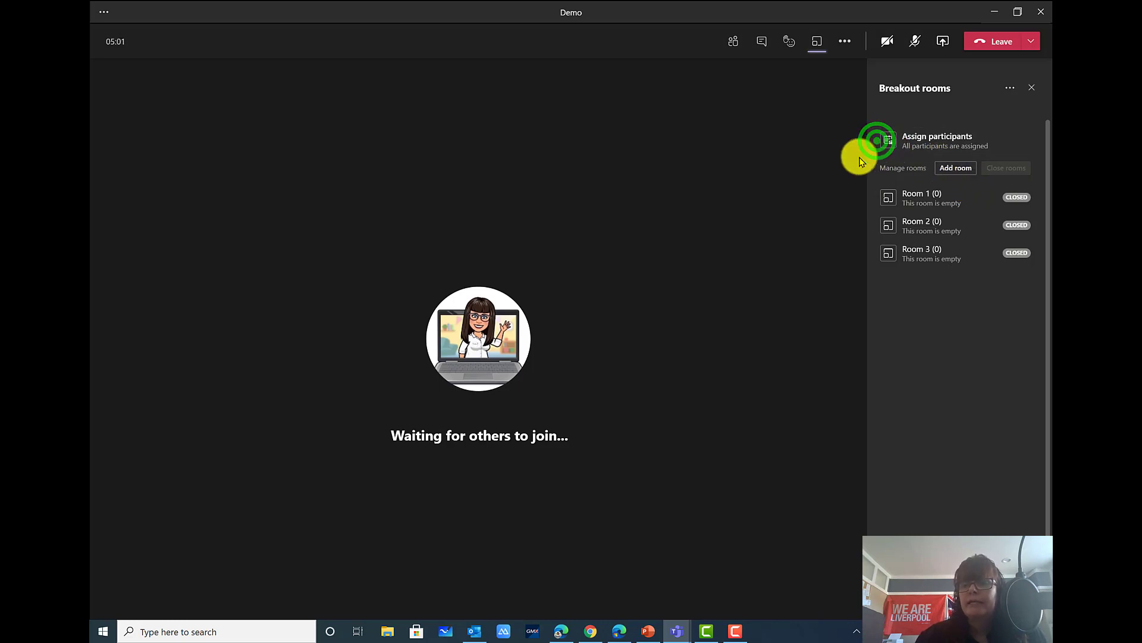
{"action": "left_click", "coordinate": [911, 151]}
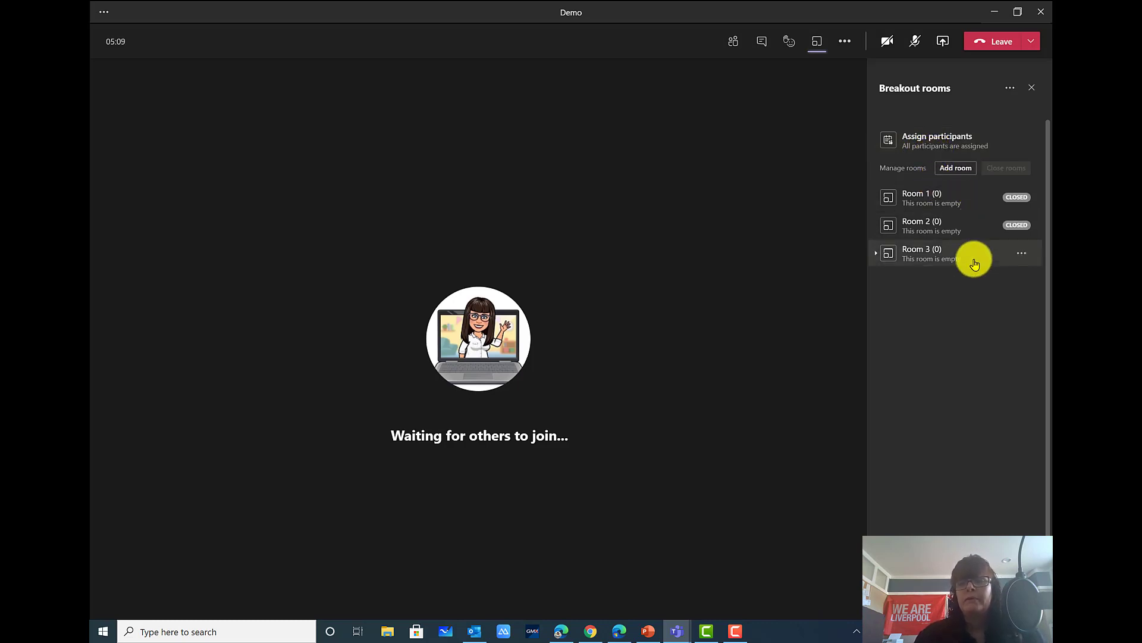
{"action": "left_click", "coordinate": [904, 192]}
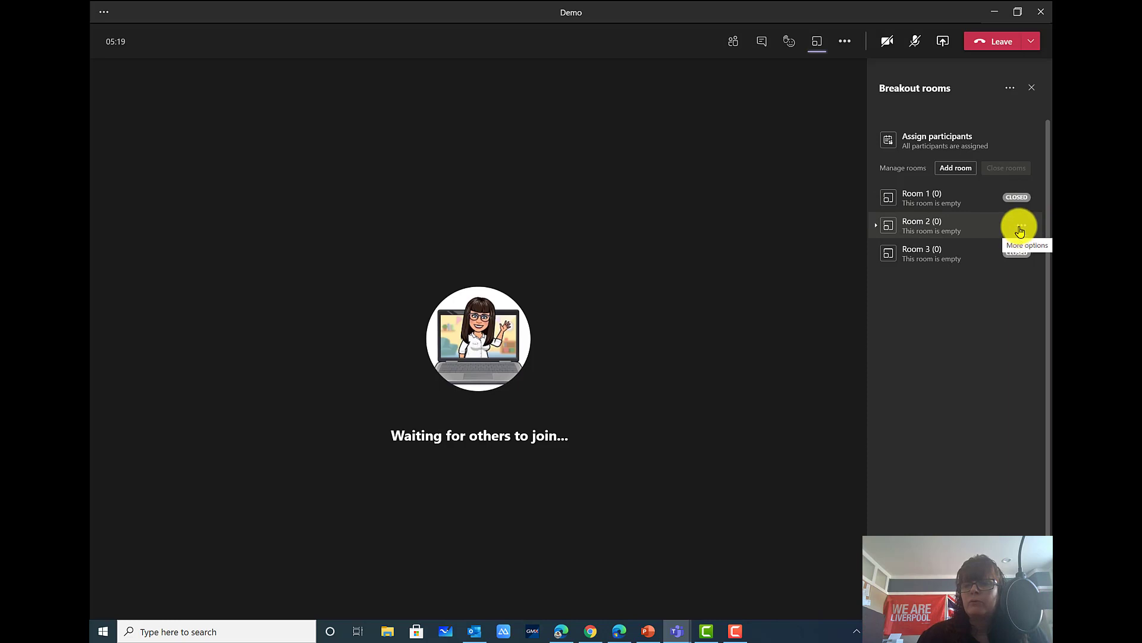
{"action": "left_click", "coordinate": [1020, 226]}
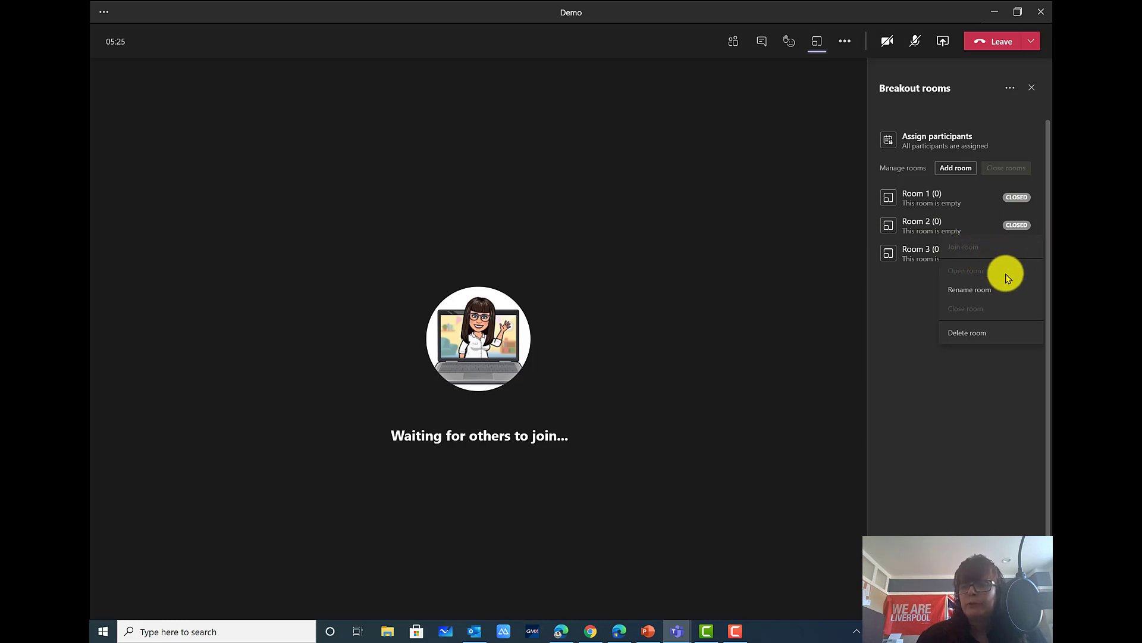
{"action": "left_click", "coordinate": [957, 290]}
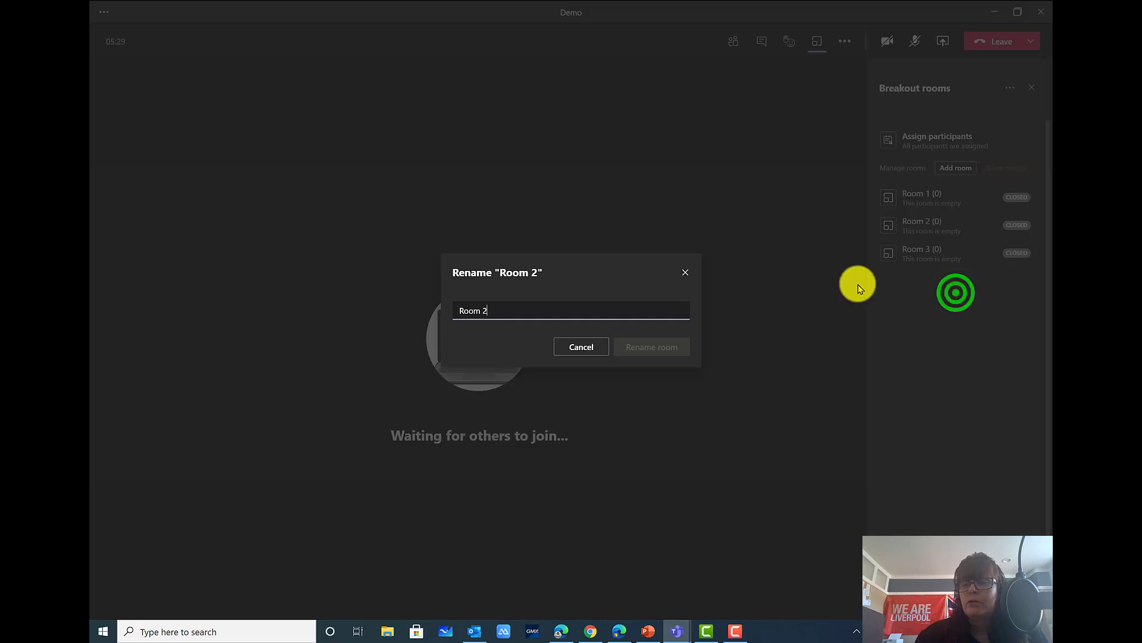
Replace the name 'Room 2' with 'Green' and confirm the rename
{"action": "left_click_drag", "start_coordinate": [488, 312], "coordinate": [451, 308]}
{"action": "type", "text": "Green"}
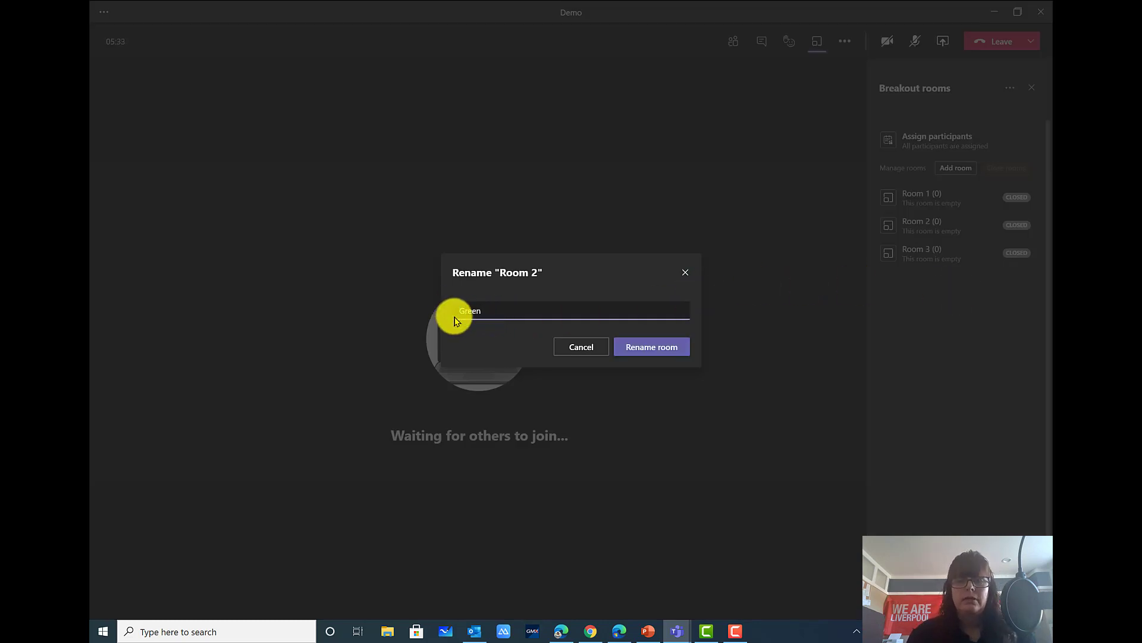
{"action": "left_click", "coordinate": [669, 343]}
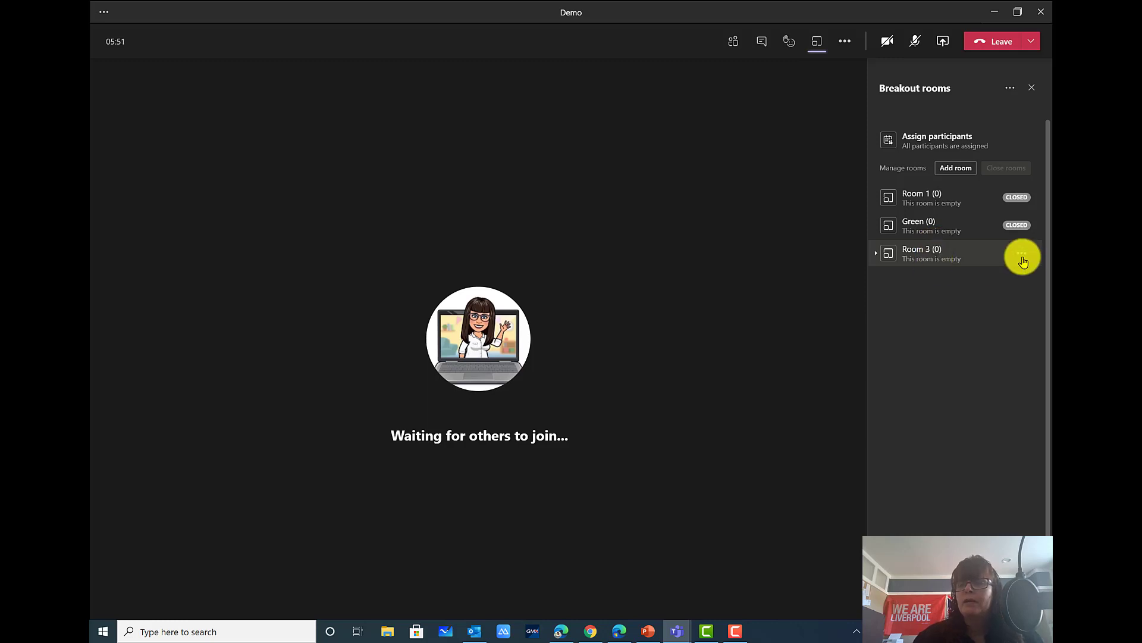
Check the options for Room 3 and Room 1 without changes, then show the extra breakout-room options
{"action": "left_click", "coordinate": [1023, 254]}
{"action": "left_click", "coordinate": [1024, 257]}
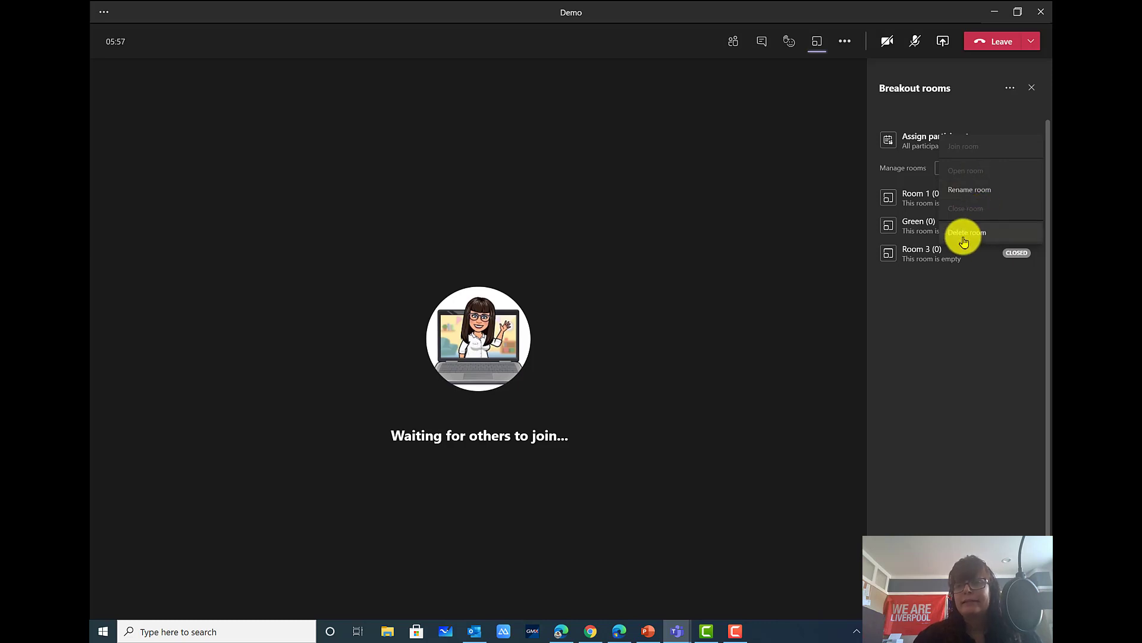
{"action": "left_click", "coordinate": [974, 271]}
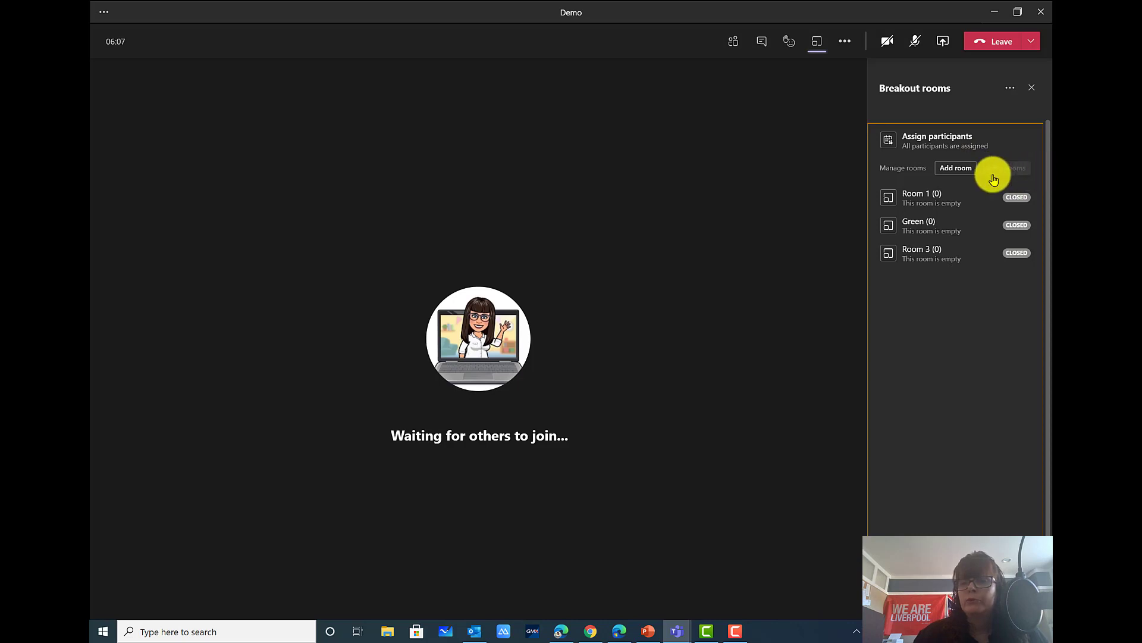
{"action": "left_click", "coordinate": [1019, 194]}
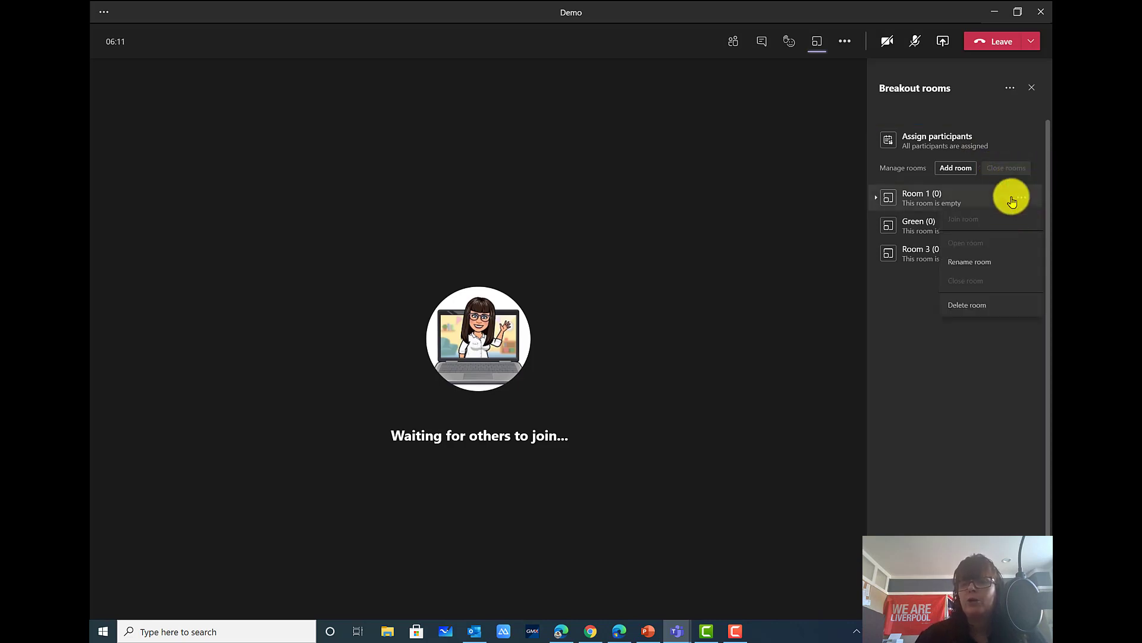
{"action": "left_click", "coordinate": [1021, 166]}
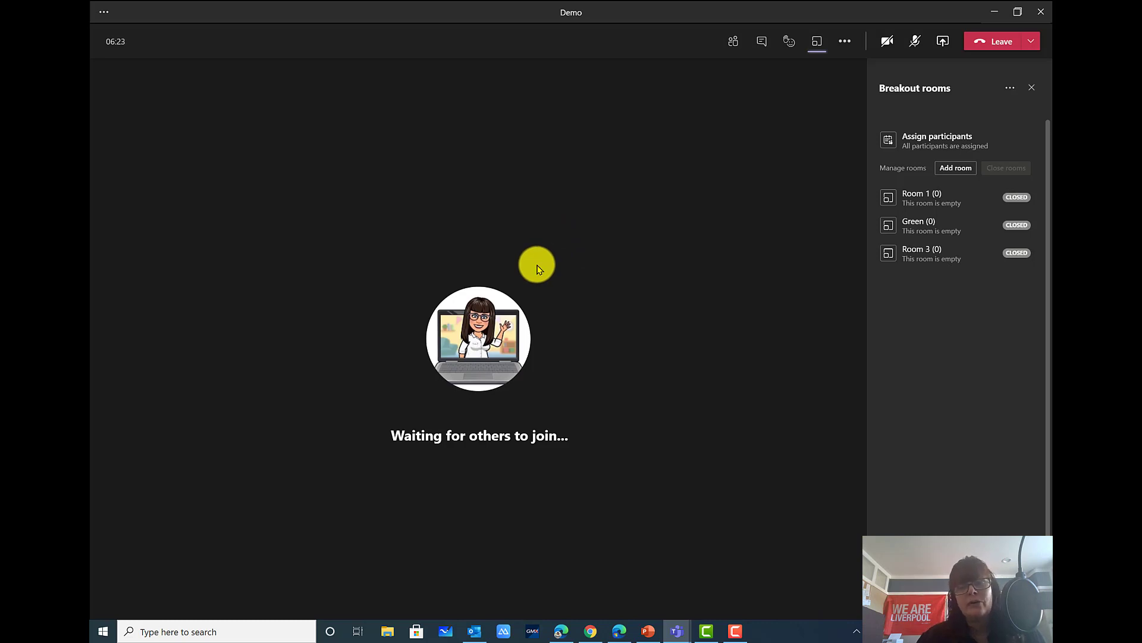
{"action": "left_click", "coordinate": [1010, 89]}
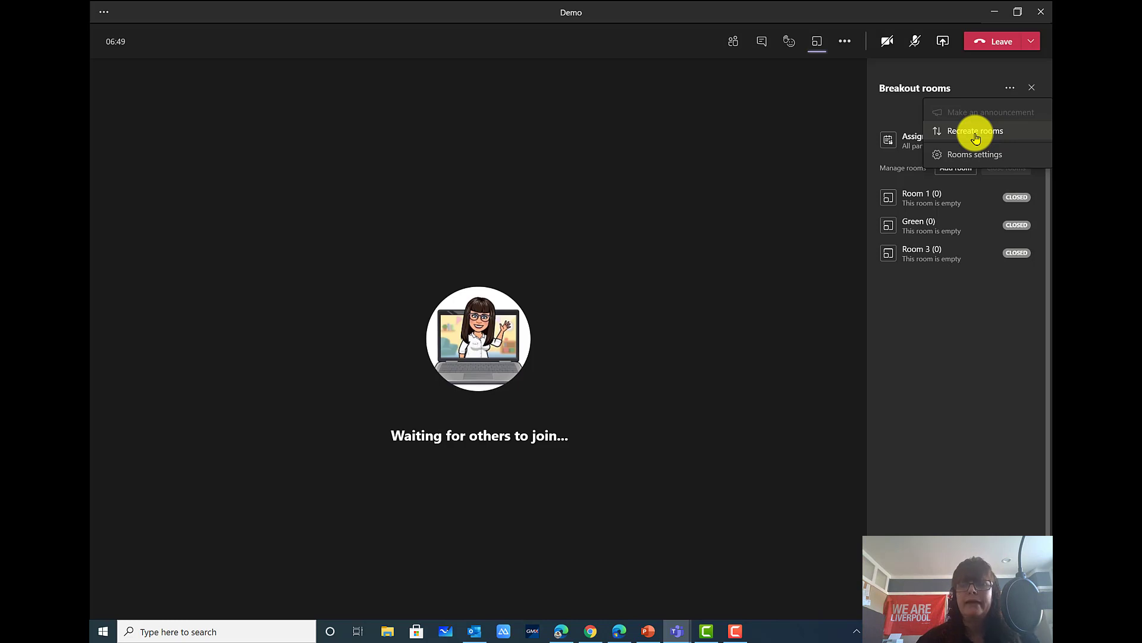
Turn on 'Automatically move participants to rooms' in Rooms settings and go back to the room list
{"action": "left_click", "coordinate": [959, 155]}
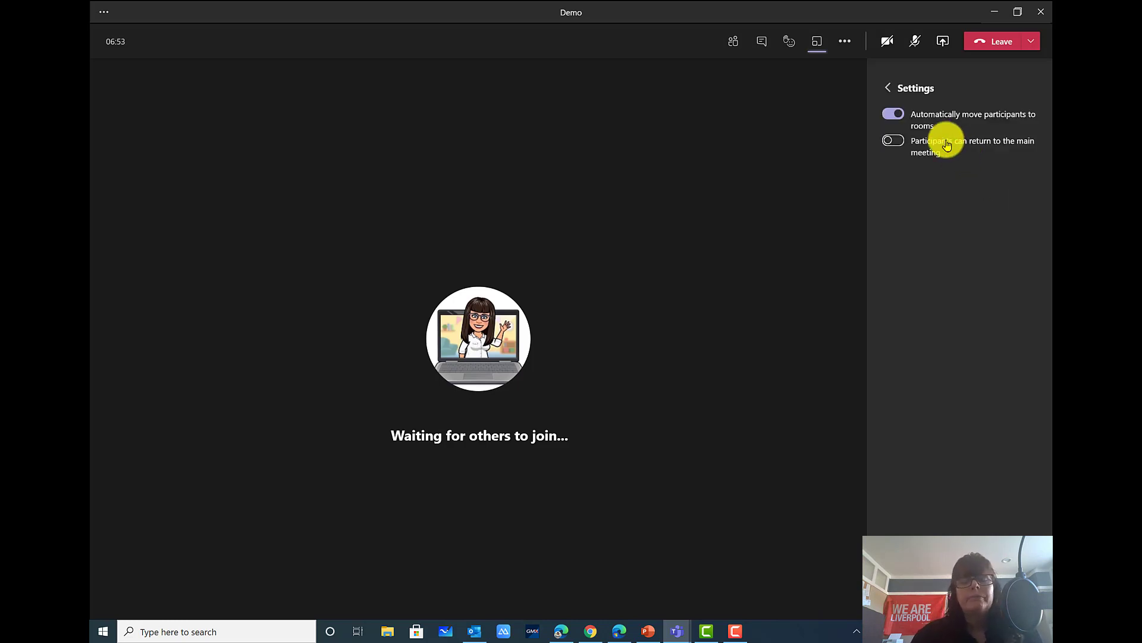
{"action": "left_click", "coordinate": [883, 121]}
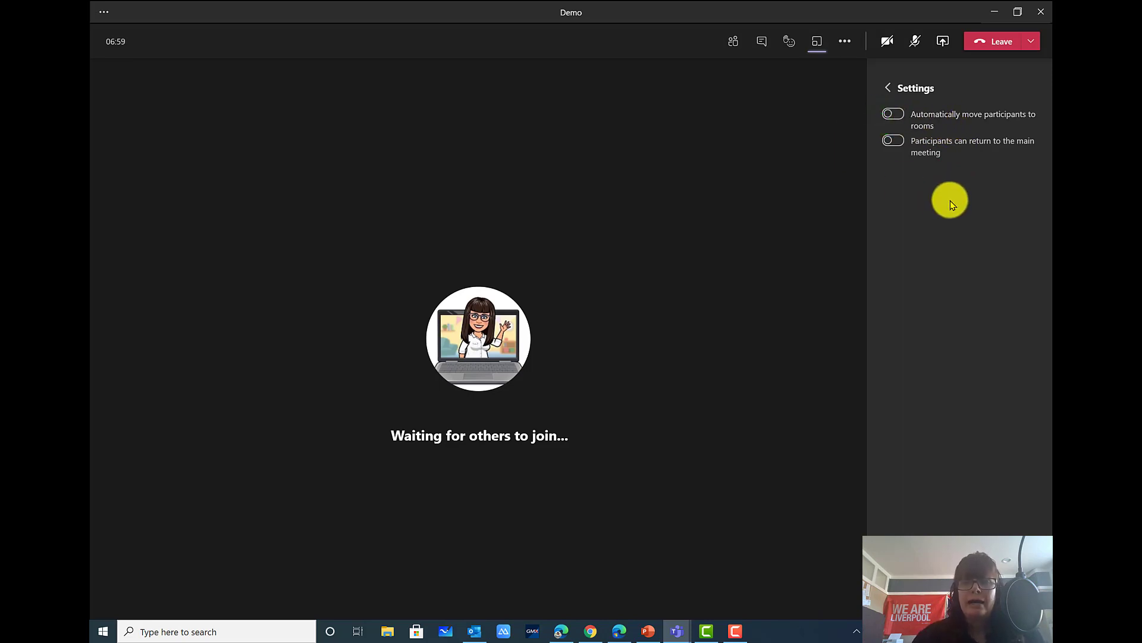
{"action": "left_click", "coordinate": [892, 112]}
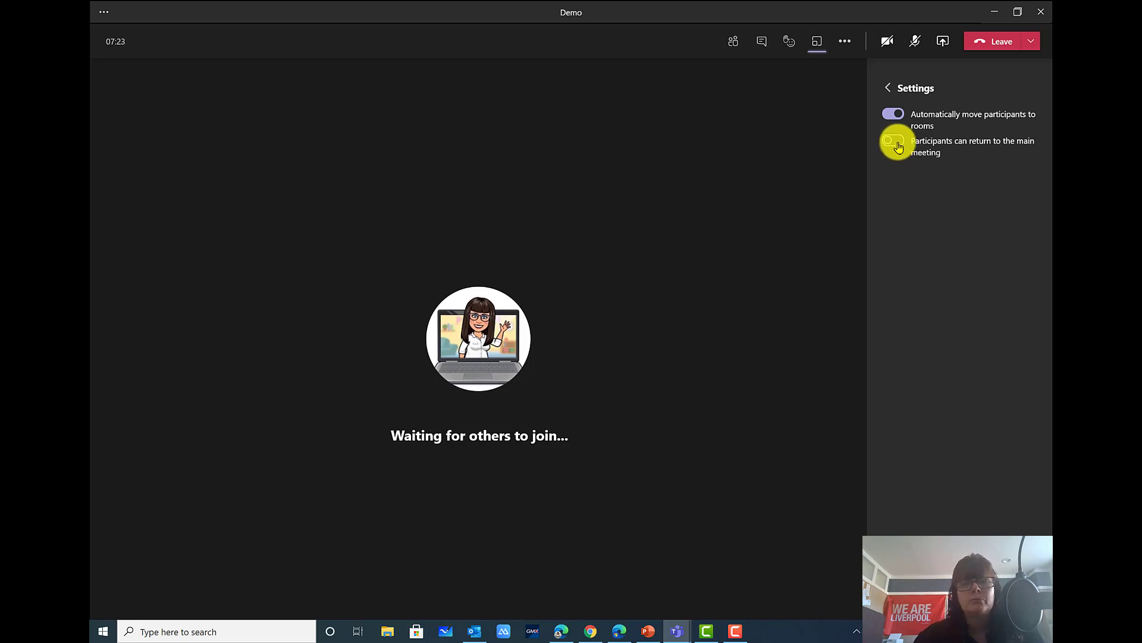
{"action": "left_click", "coordinate": [889, 89]}
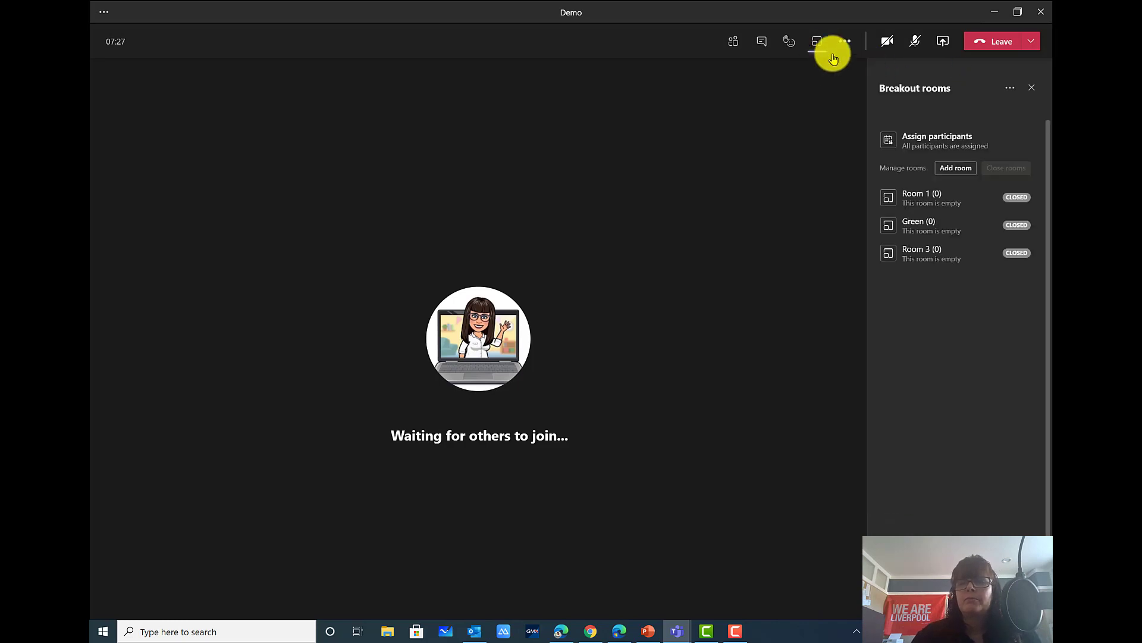
Close the Breakout rooms panel so only the Demo meeting stage remains
{"action": "left_click", "coordinate": [1009, 90]}
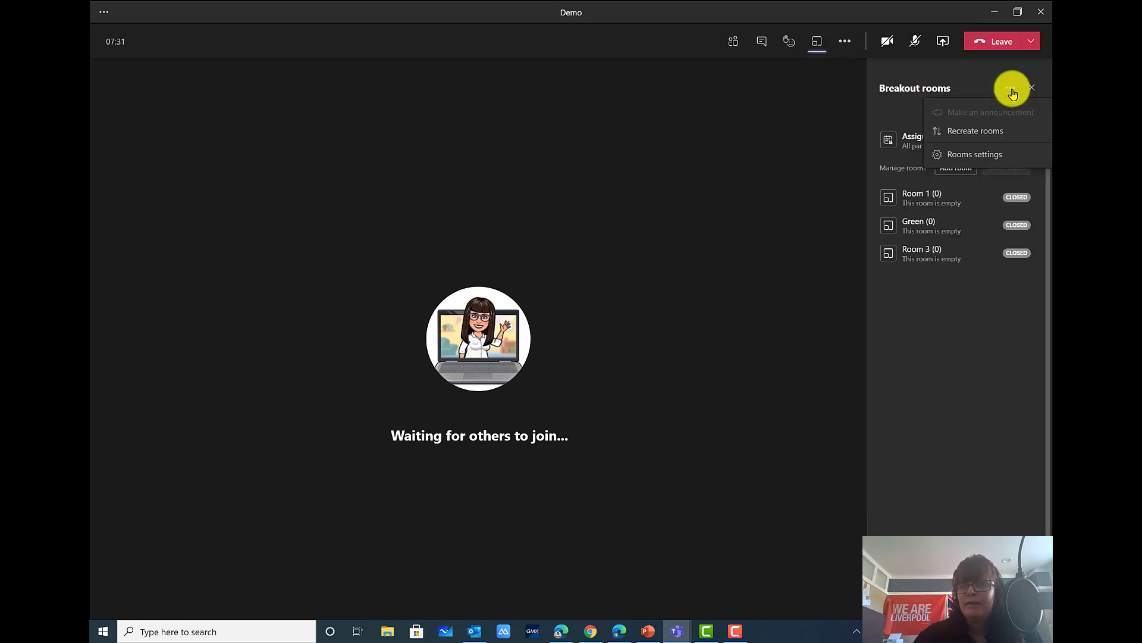
{"action": "left_click", "coordinate": [1011, 92]}
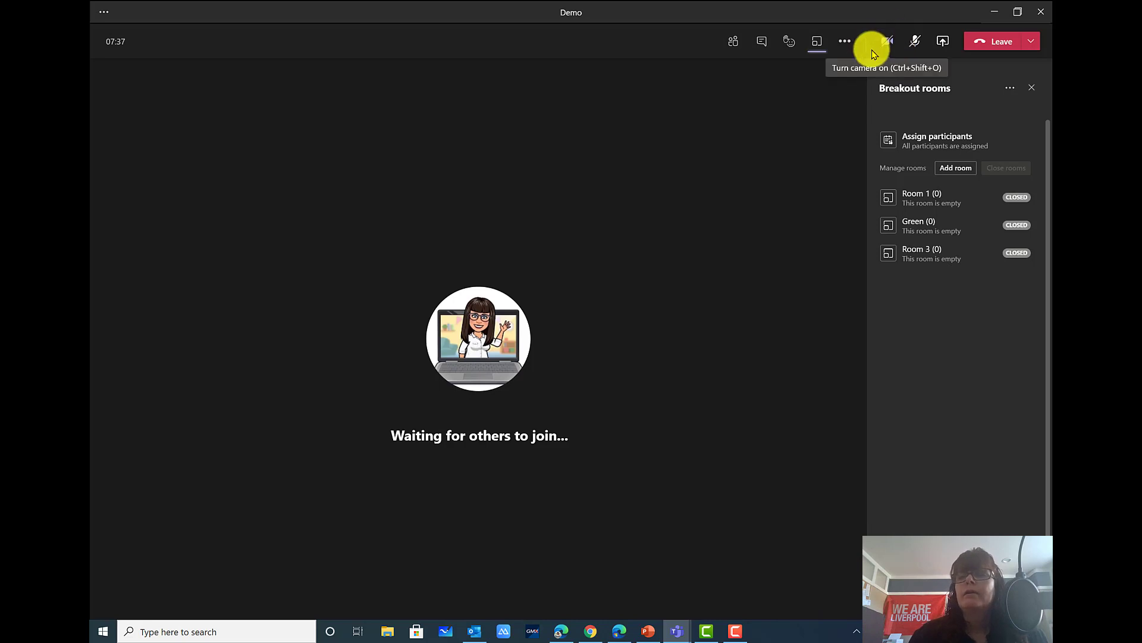
{"action": "left_click", "coordinate": [1035, 89]}
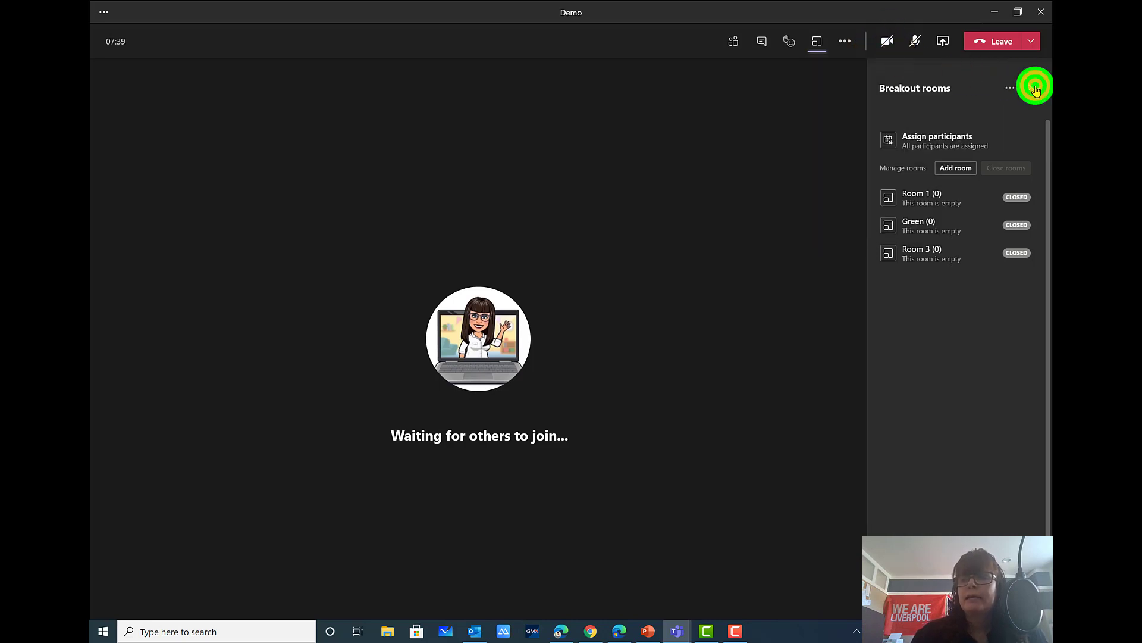
{"action": "mouse_move", "coordinate": [888, 49]}
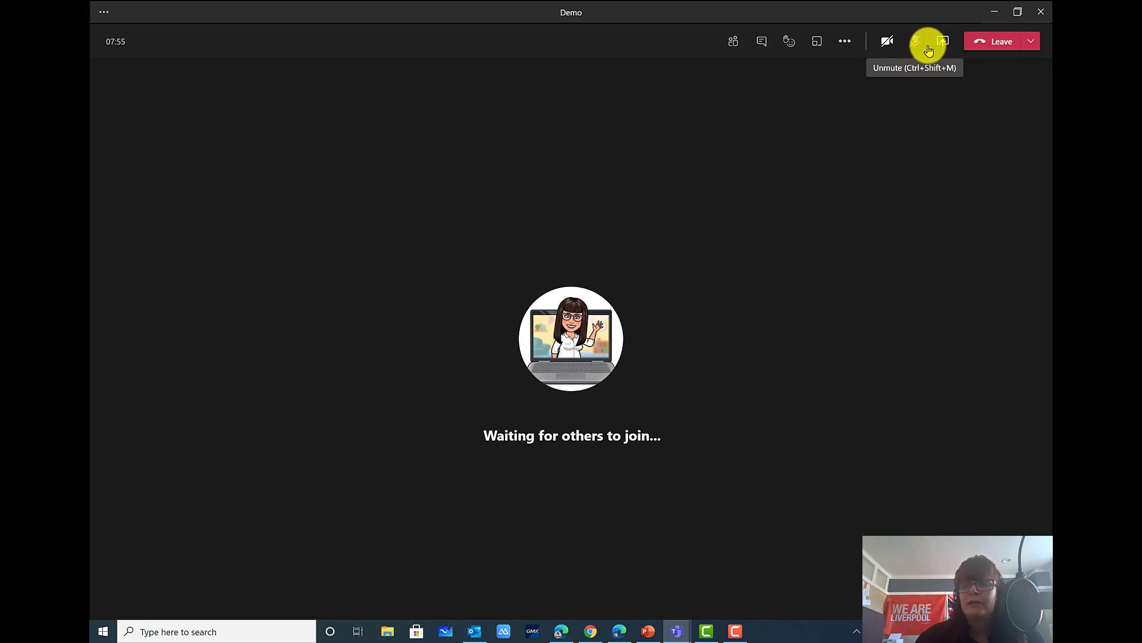
Switch on Include computer sound in the sharing tray, then close it without sharing
{"action": "left_click", "coordinate": [946, 44]}
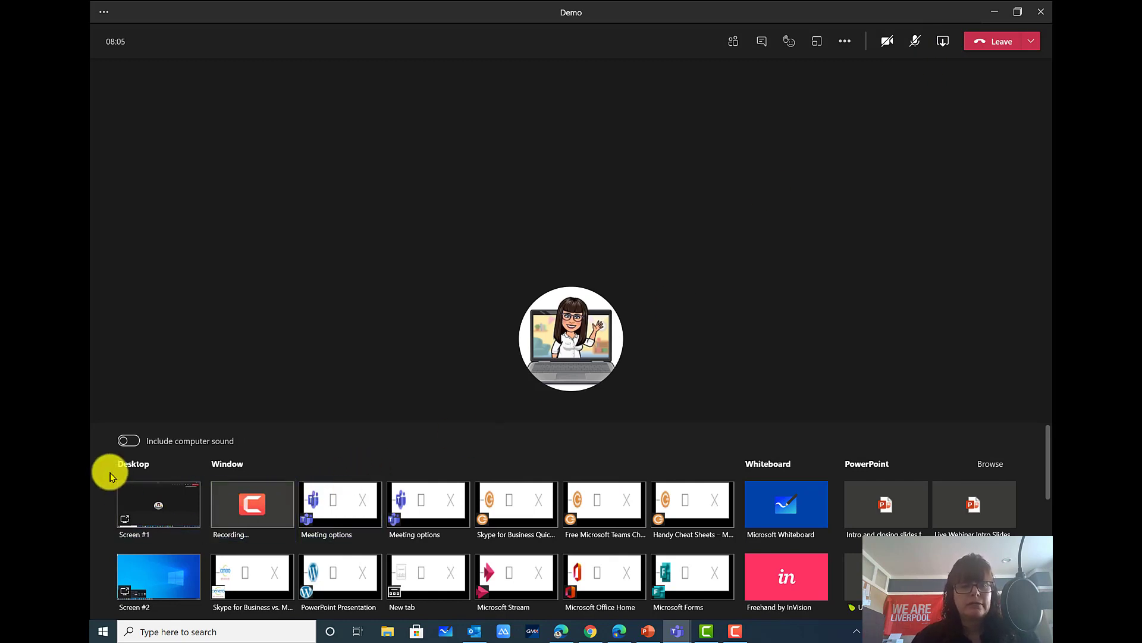
{"action": "left_click", "coordinate": [137, 446]}
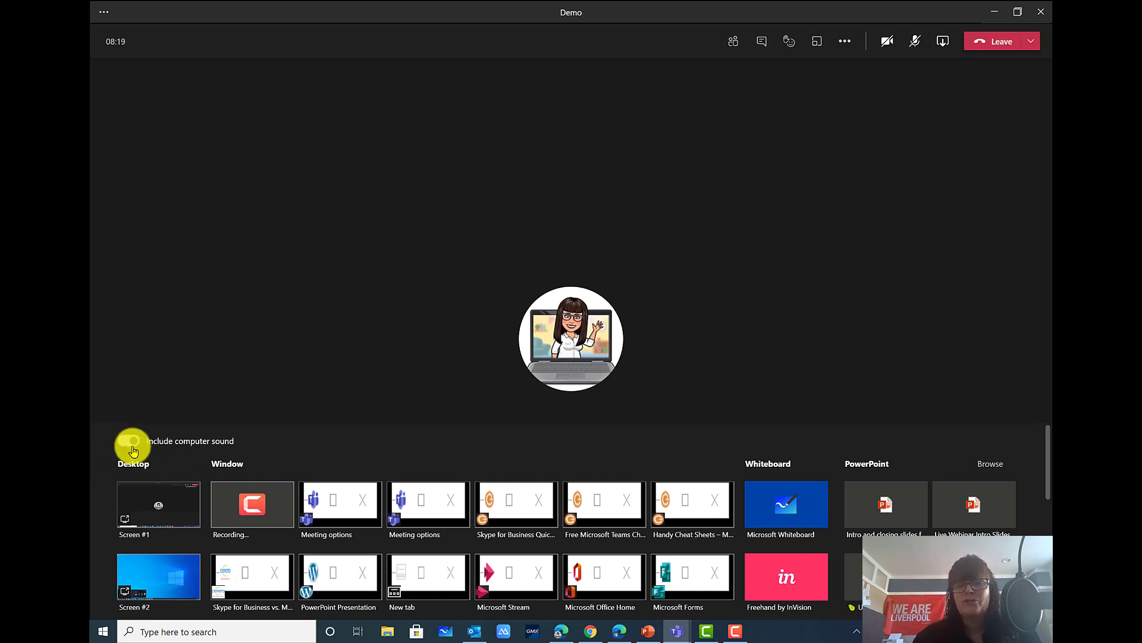
{"action": "left_click", "coordinate": [134, 445]}
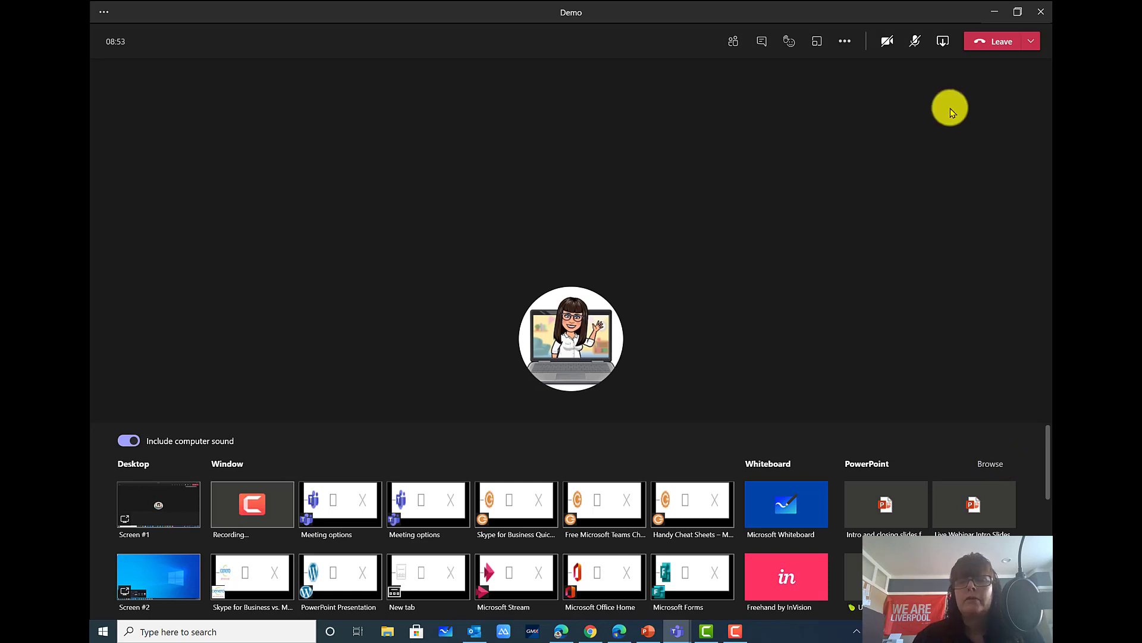
{"action": "left_click", "coordinate": [942, 48]}
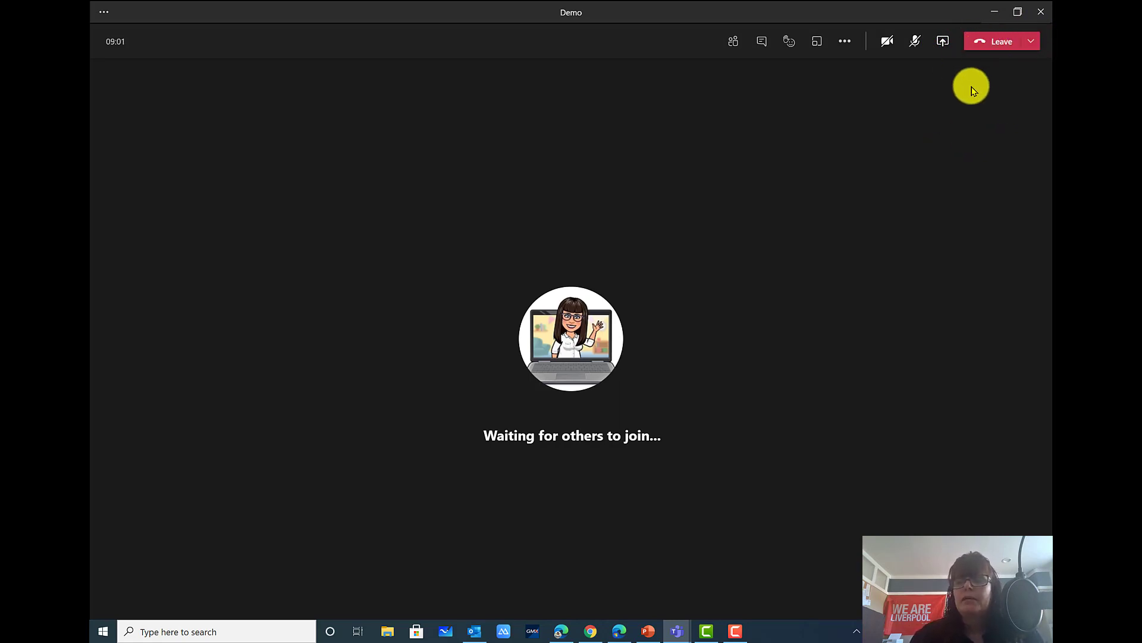
End the Demo meeting for everyone from the Leave menu and confirm with End
{"action": "left_click", "coordinate": [1032, 43]}
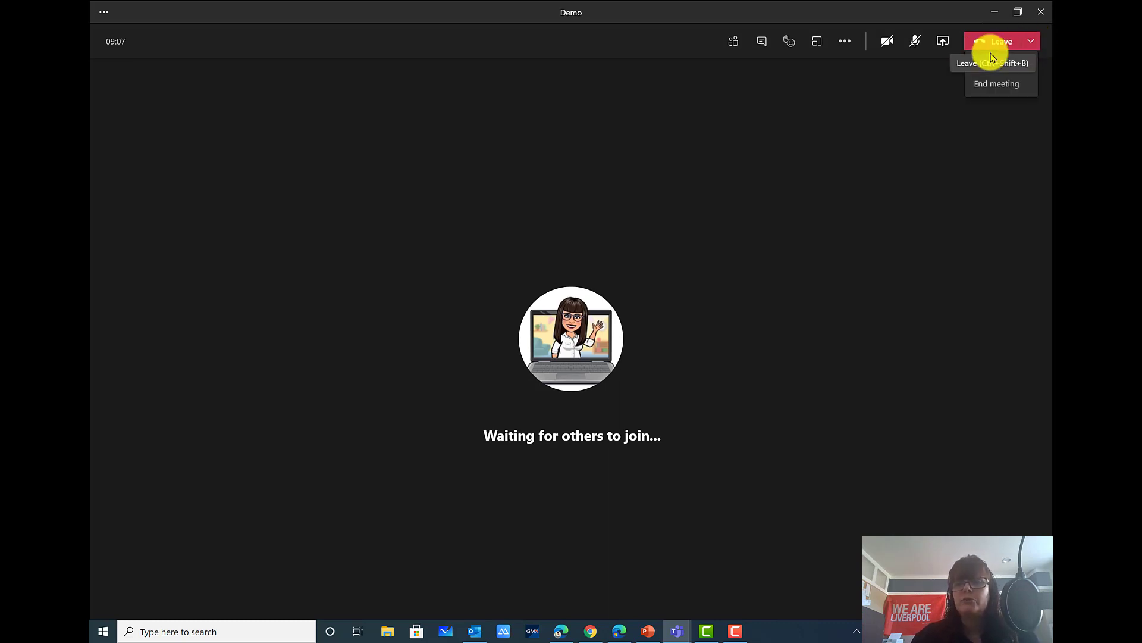
{"action": "left_click", "coordinate": [989, 89]}
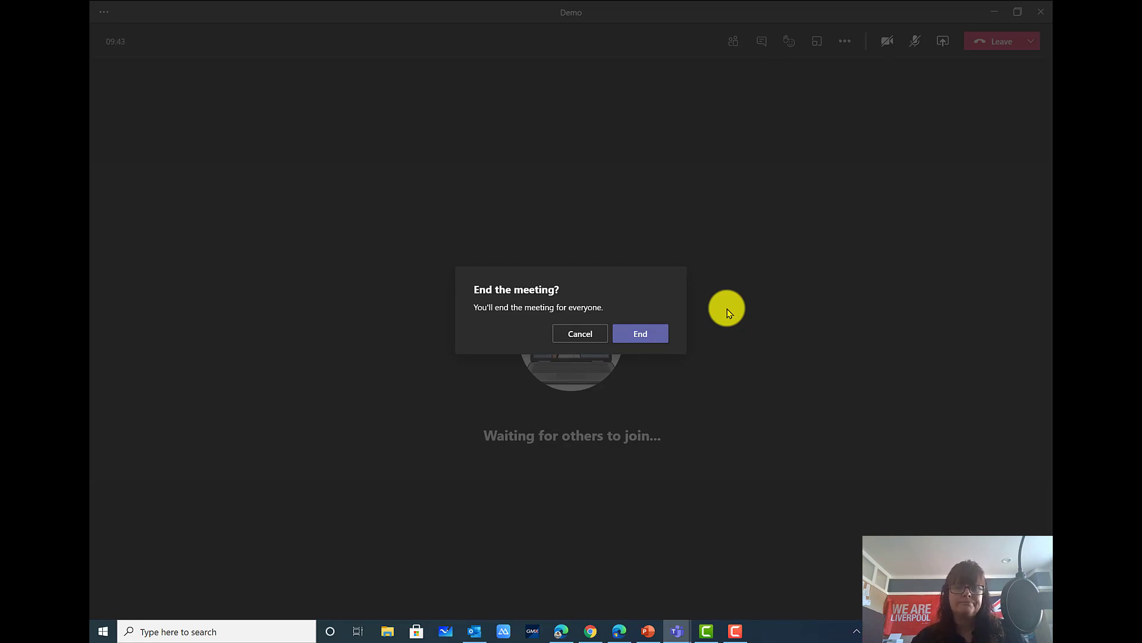
{"action": "left_click", "coordinate": [641, 332]}
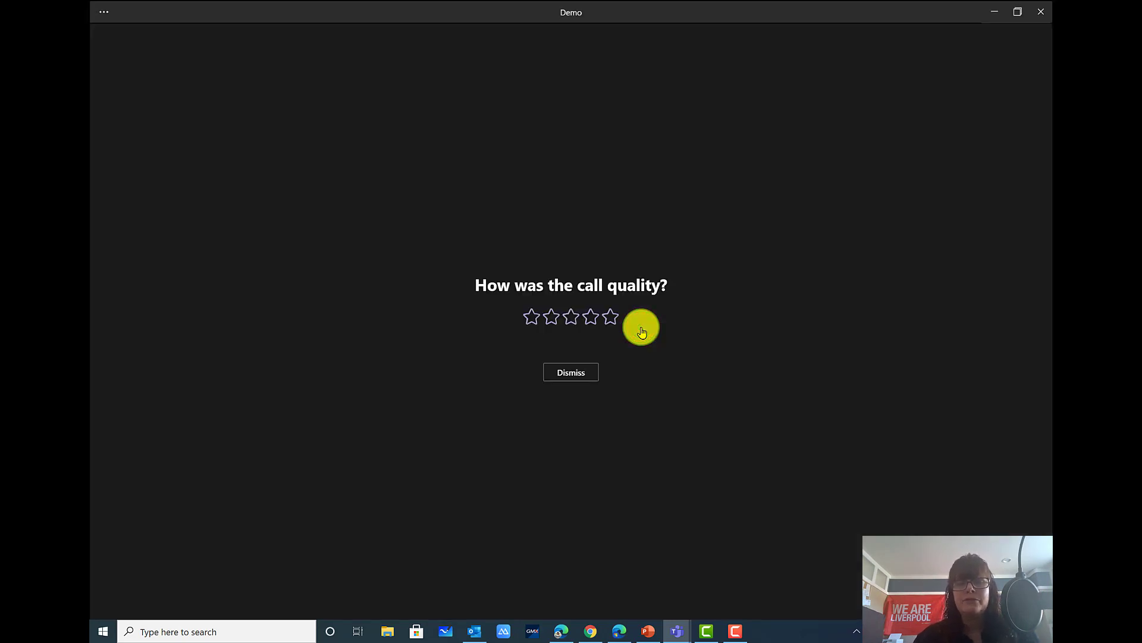
Dismiss the call-quality rating and switch to Outlook from the taskbar
{"action": "left_click", "coordinate": [571, 371]}
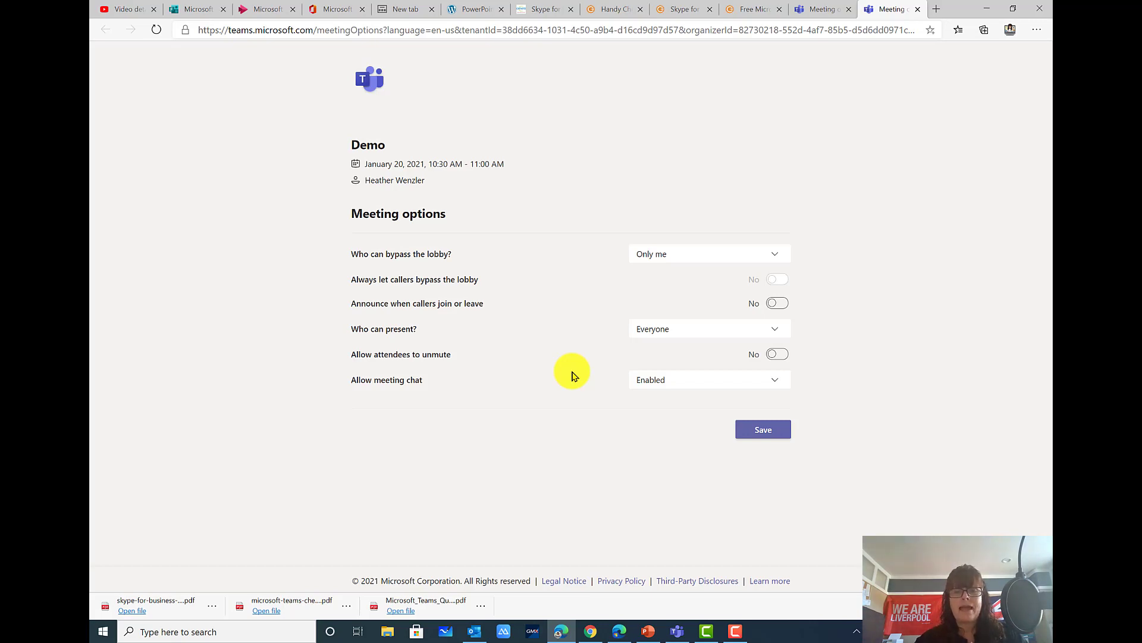
{"action": "left_click", "coordinate": [474, 632]}
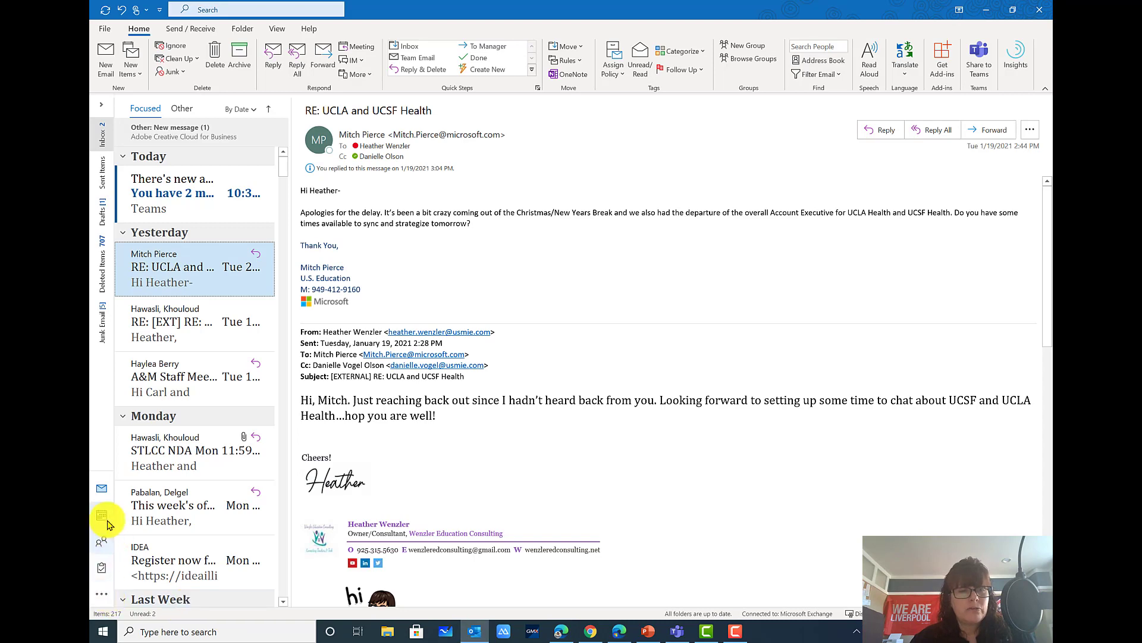
Switch Outlook from the mail inbox to the Calendar view
{"action": "mouse_move", "coordinate": [102, 521]}
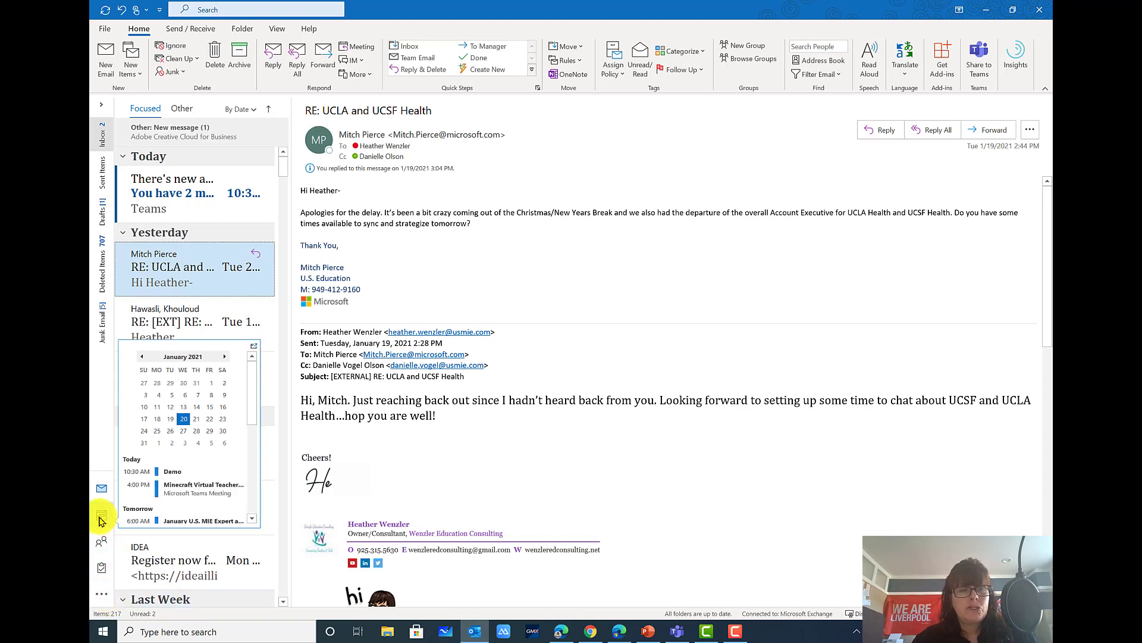
{"action": "left_click", "coordinate": [102, 520]}
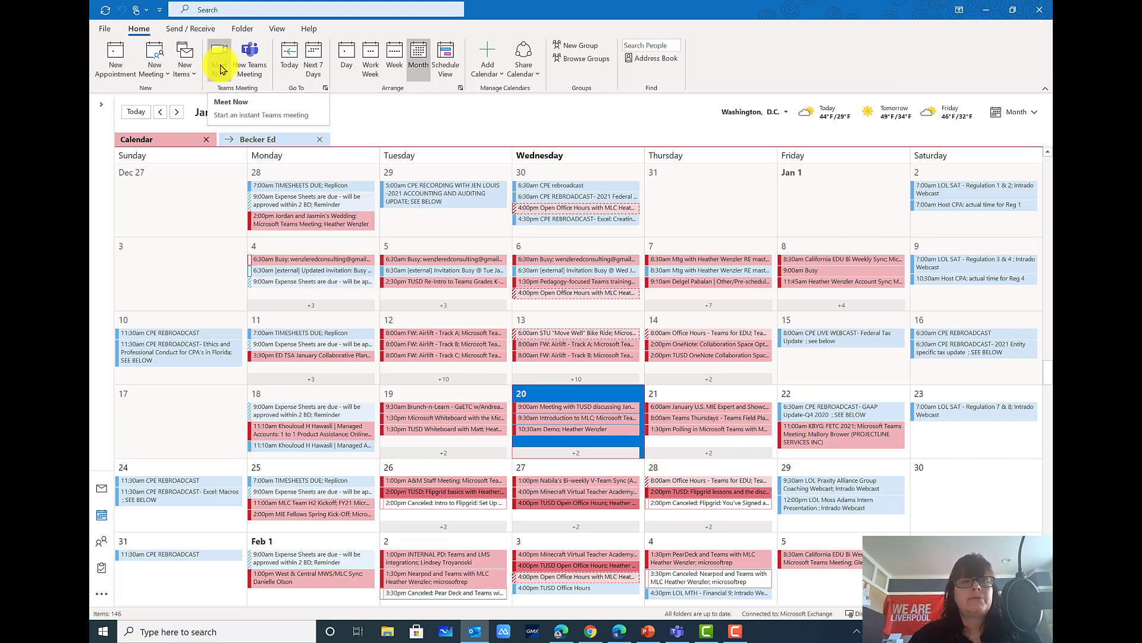
Create a New Teams Meeting invitation from the Calendar Home tab
{"action": "left_click", "coordinate": [256, 68]}
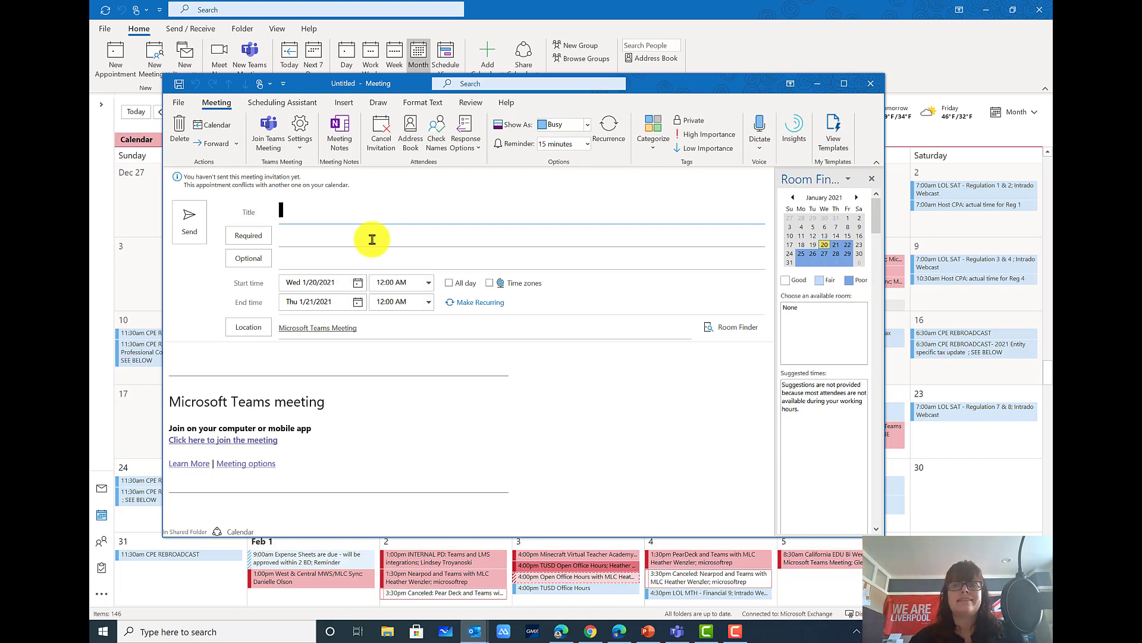
{"action": "left_click", "coordinate": [326, 253]}
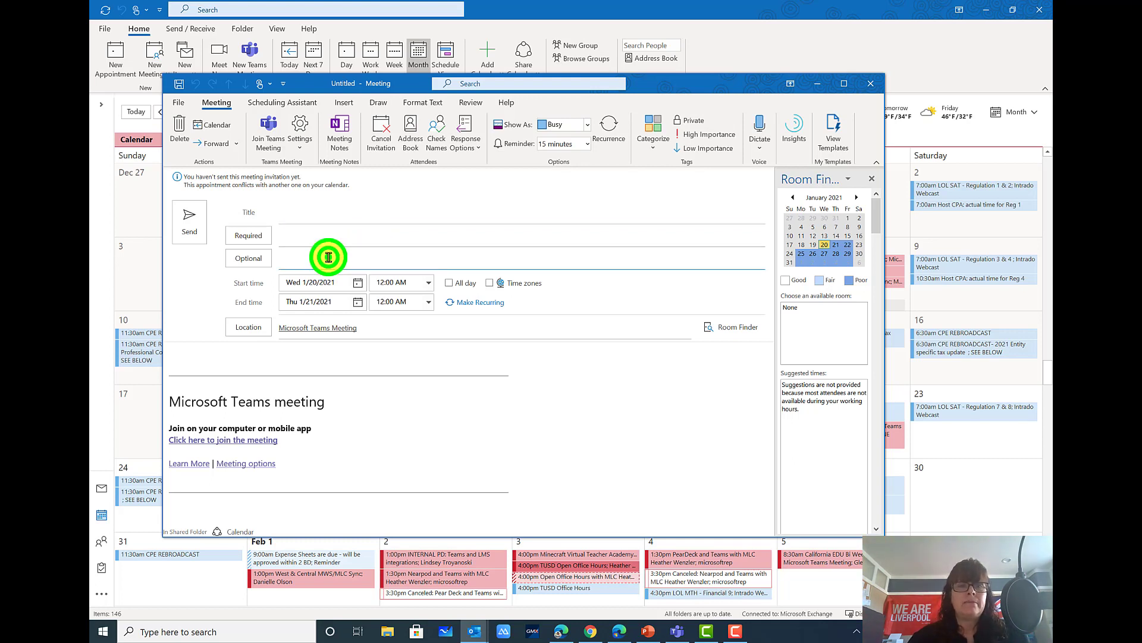
{"action": "left_click", "coordinate": [323, 238]}
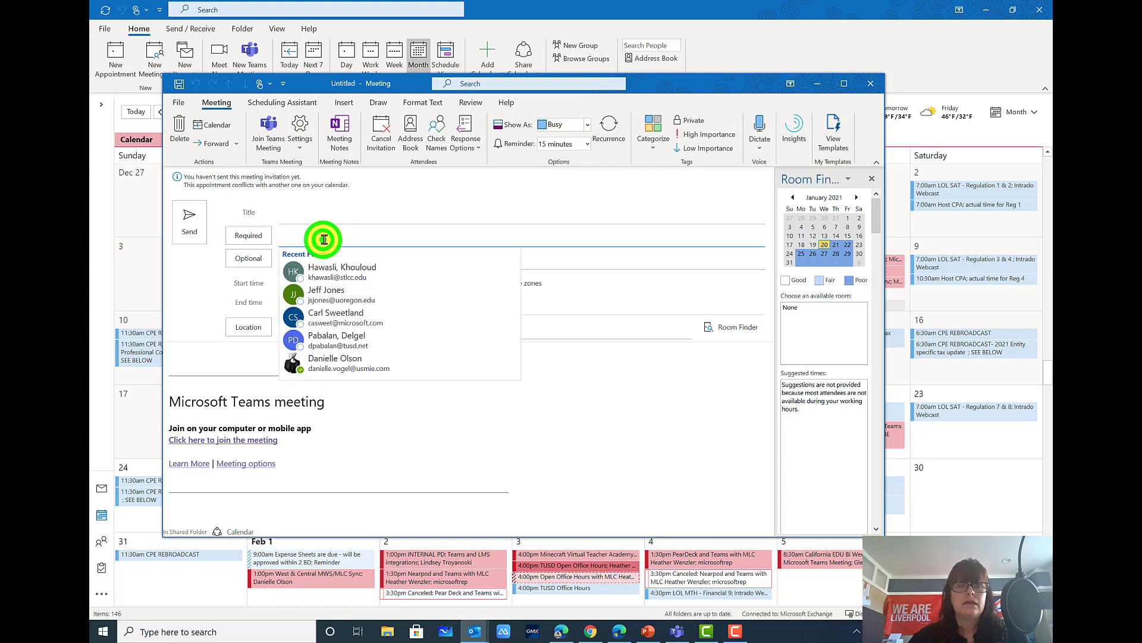
{"action": "left_click", "coordinate": [358, 202]}
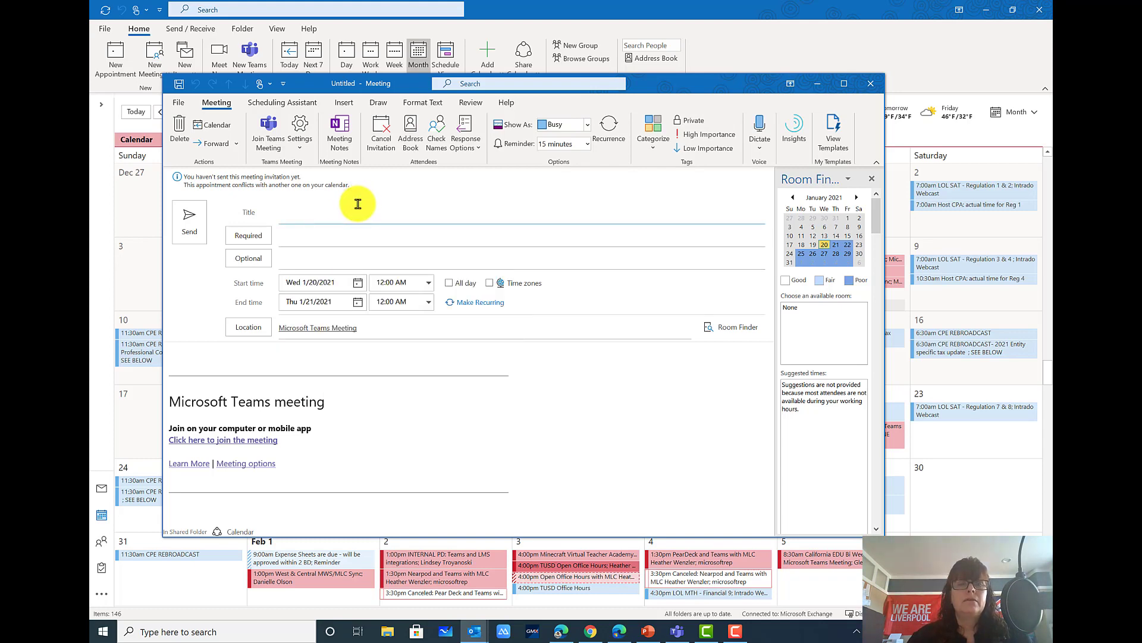